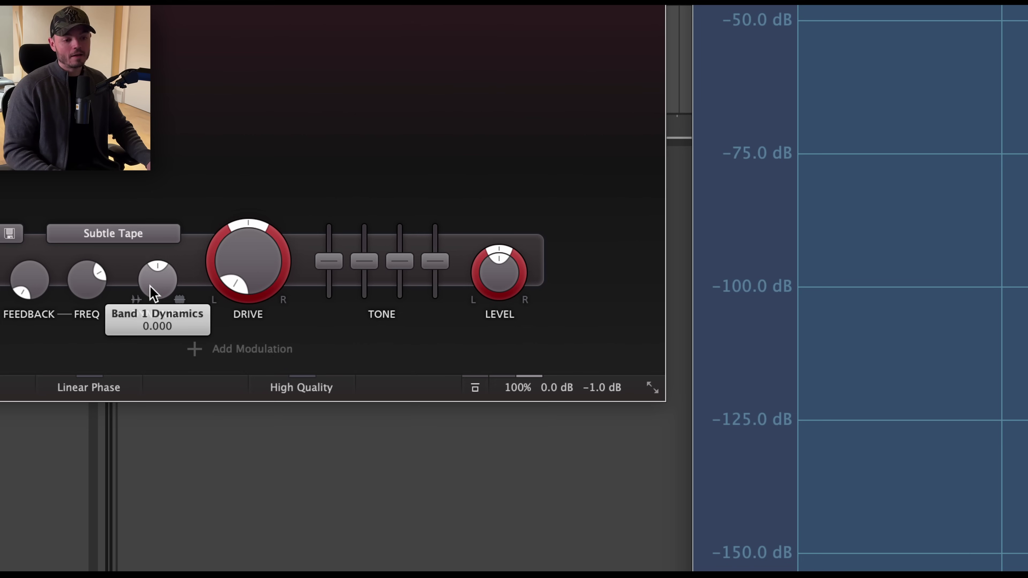
Try raising Band 1 Dynamics in Saturn 2, and check the Tape distortion styles.
drag(151, 283, 151, 252)
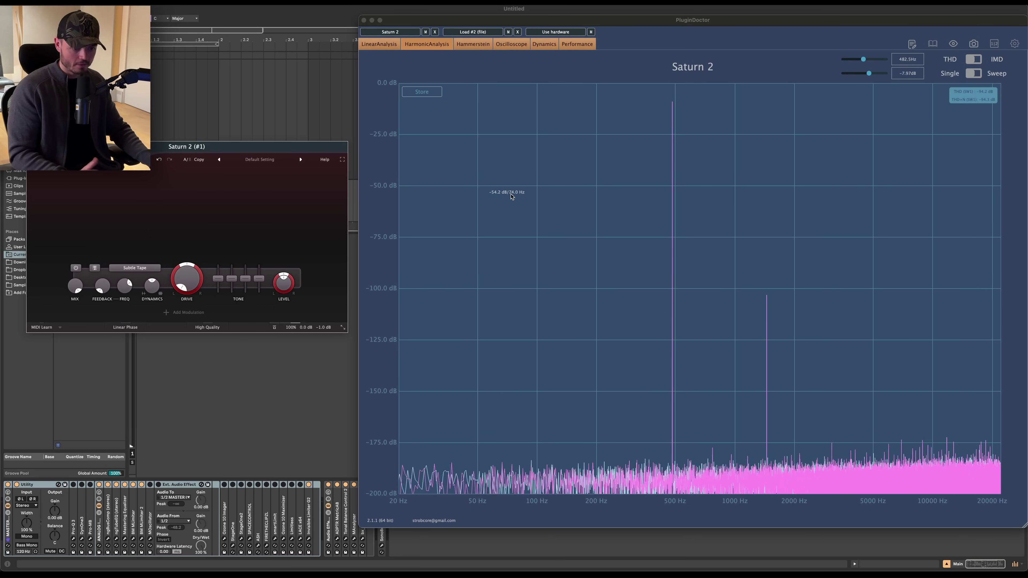
click(140, 269)
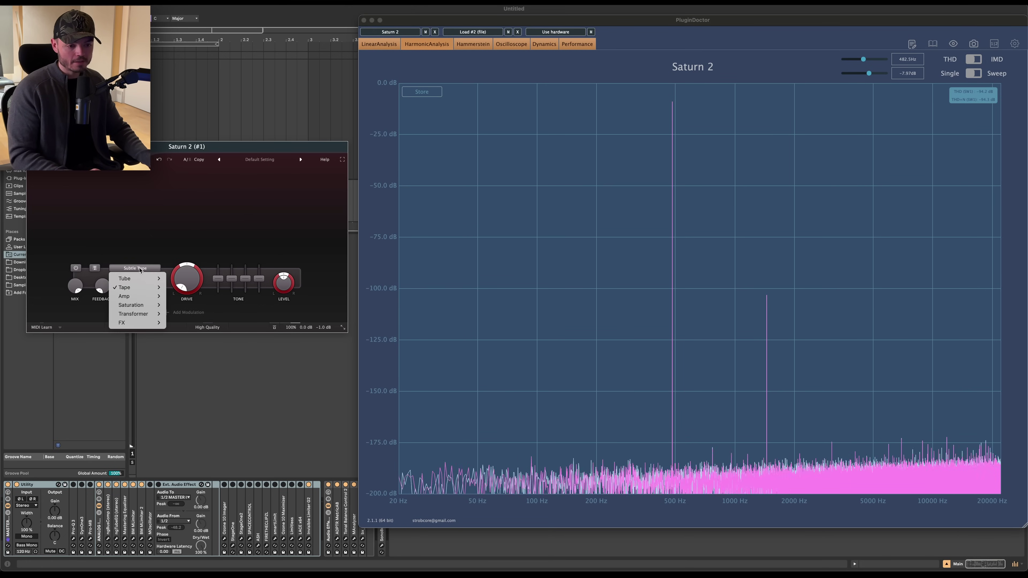
click(157, 288)
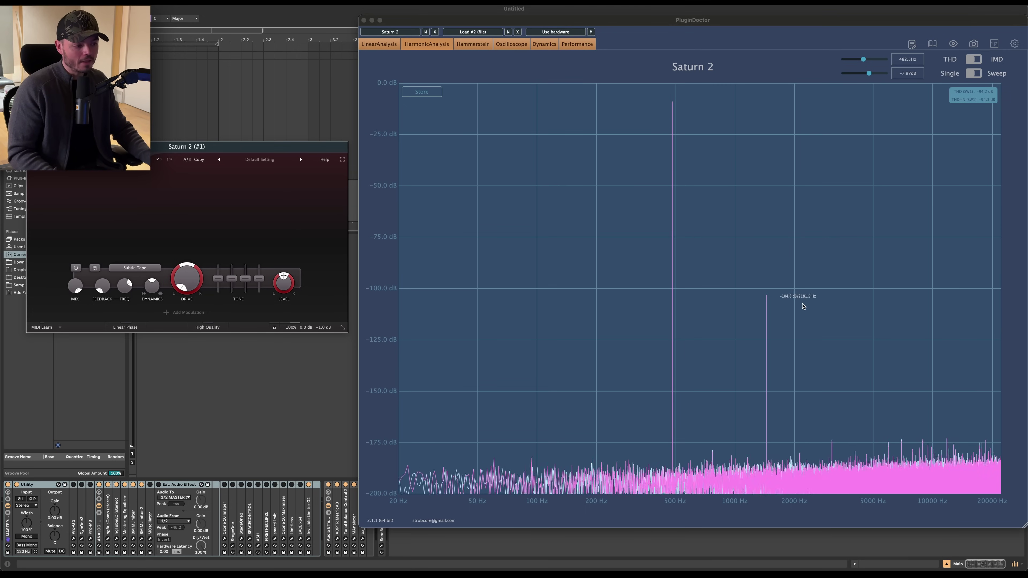
Set the Saturn 2 distortion style to Subtle Tube and examine its harmonics in the analyzer.
click(143, 268)
mouse_move(153, 279)
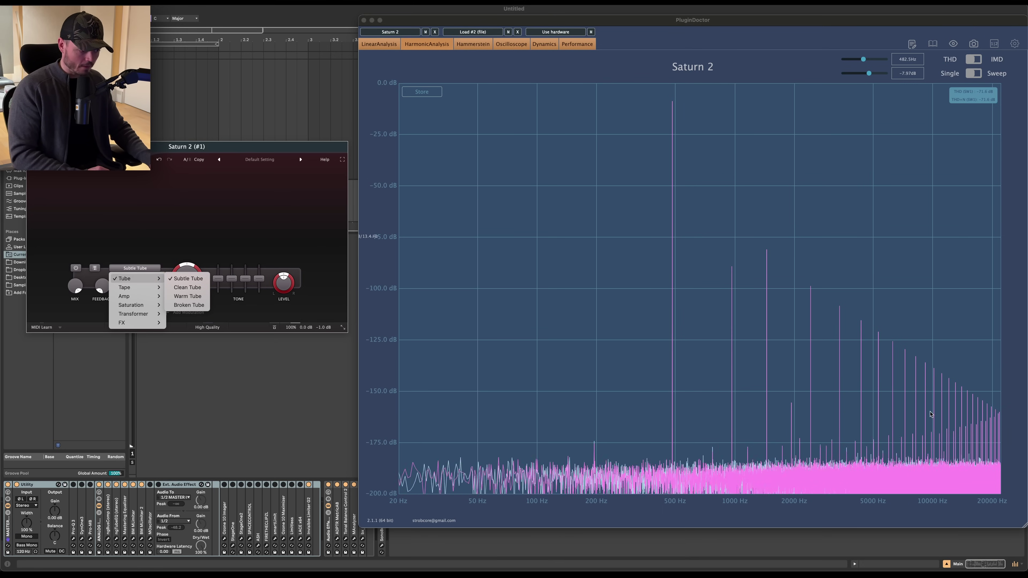
click(237, 224)
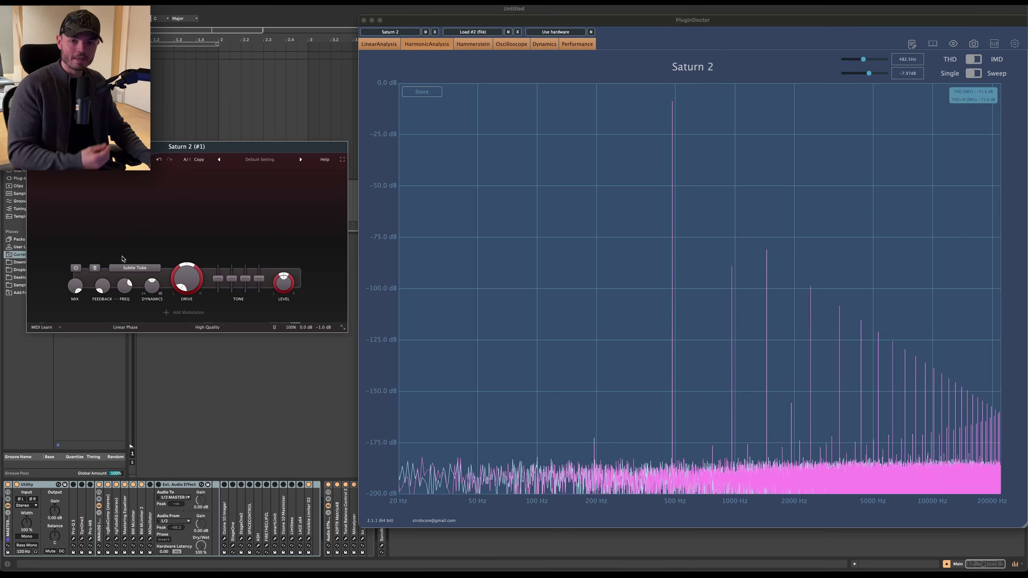
Set the distortion style back to Subtle Tape and raise Band 1 Dynamics partway to examine the added harmonics.
click(135, 268)
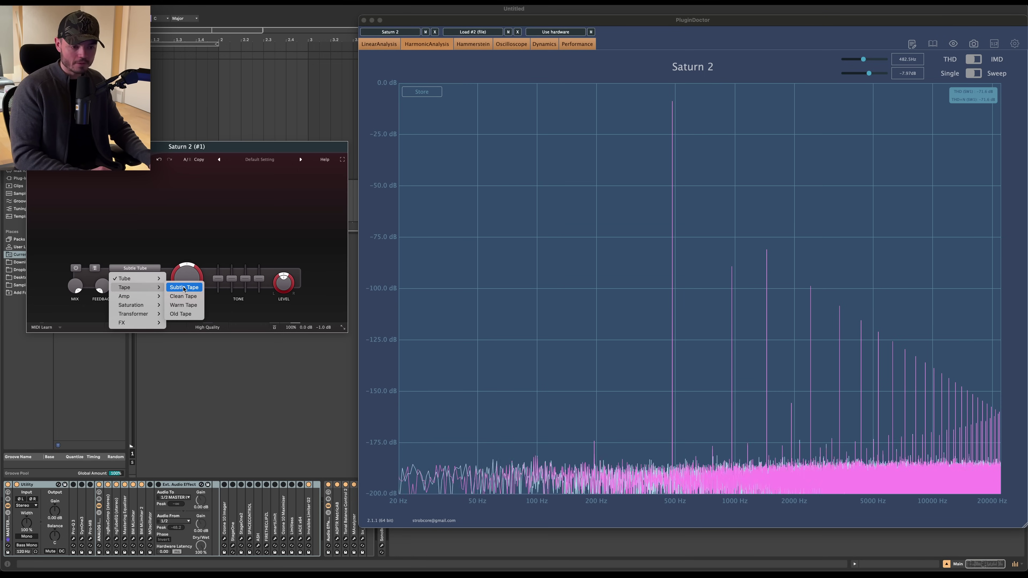
click(390, 303)
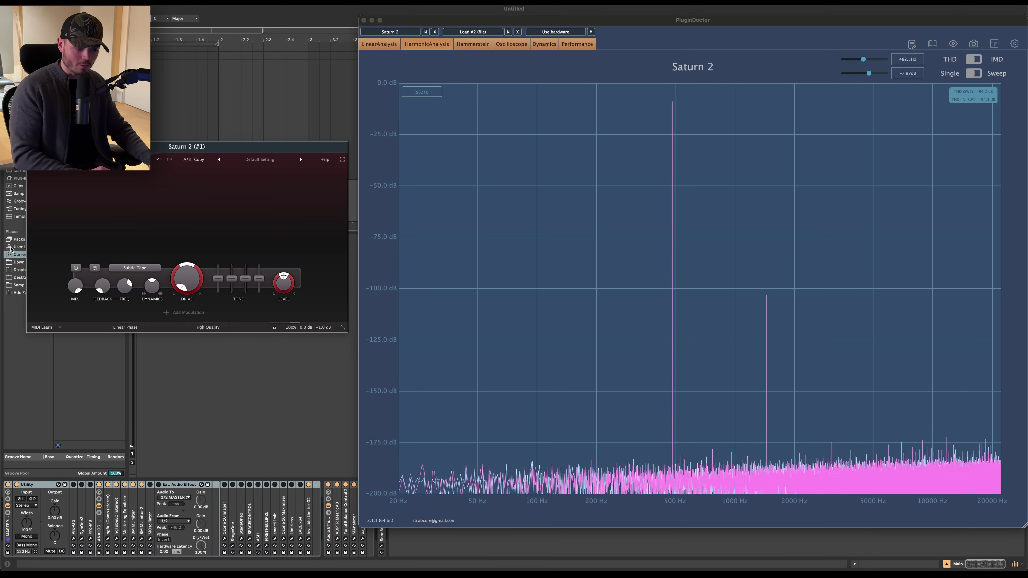
mouse_move(152, 287)
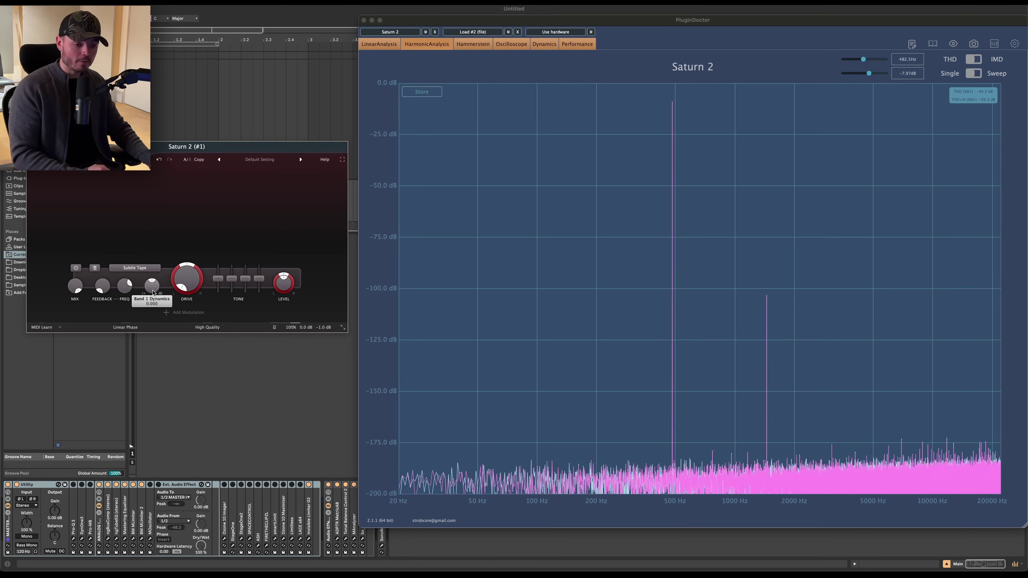
drag(152, 287, 166, 256)
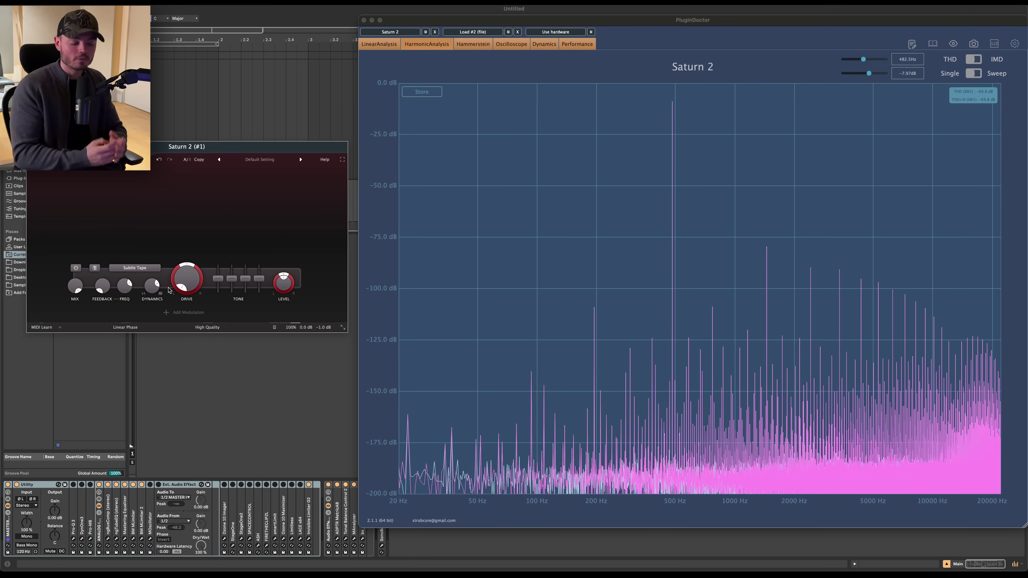
Show the dynamics analysis of Saturn 2 and set the distortion style to Subtle Tube.
click(544, 43)
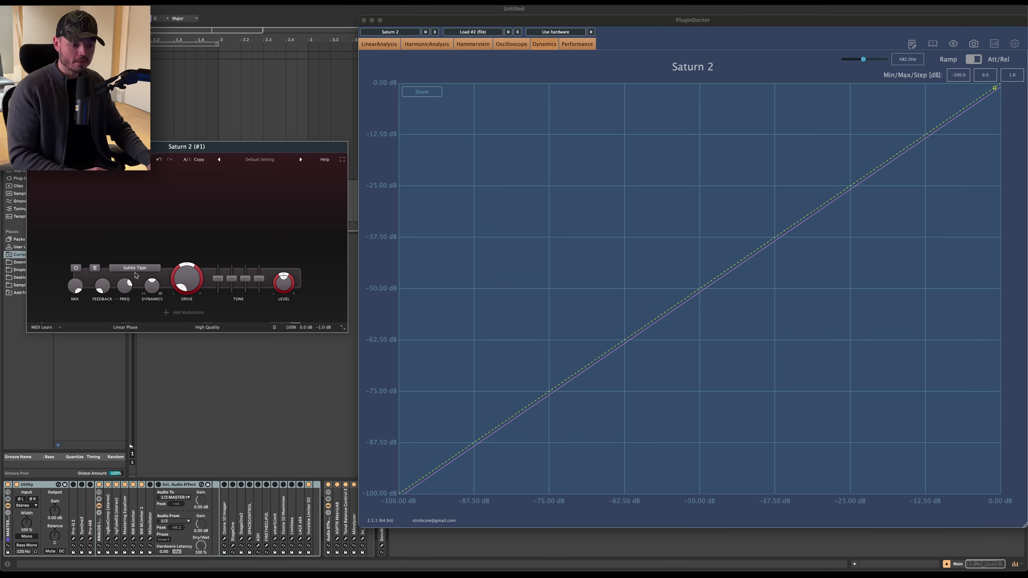
mouse_move(186, 275)
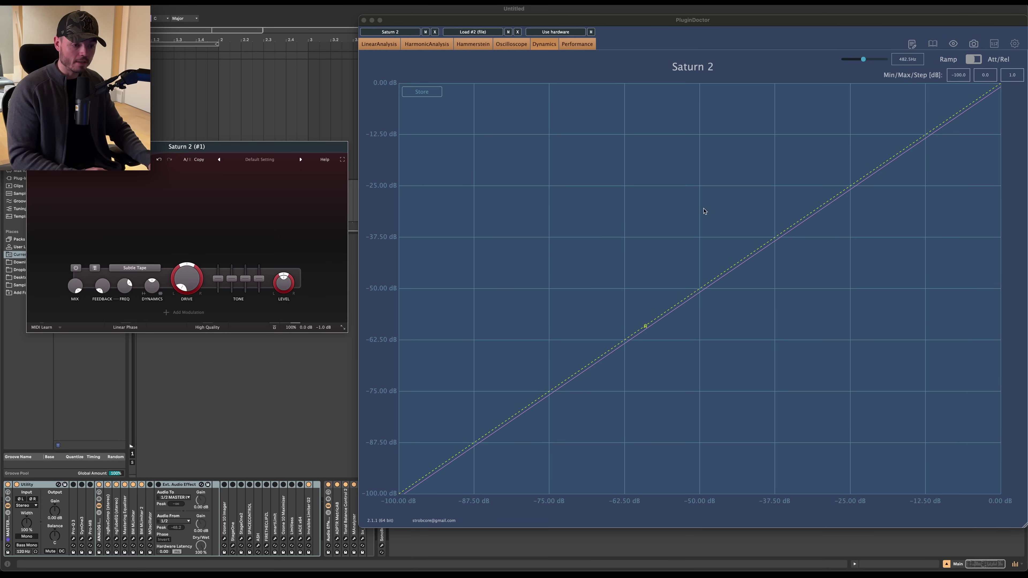
click(134, 267)
mouse_move(138, 278)
click(184, 278)
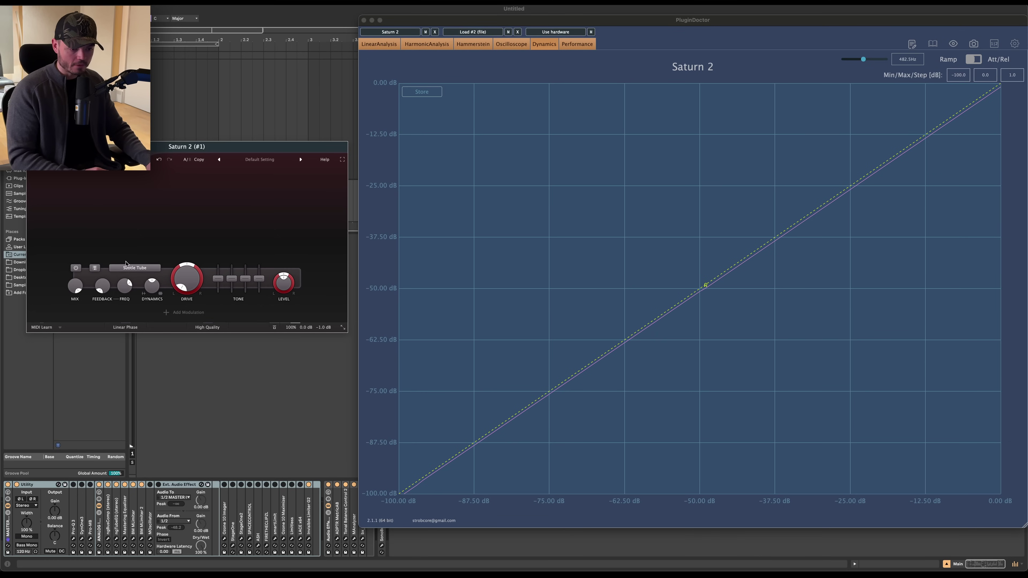
click(145, 269)
click(145, 269)
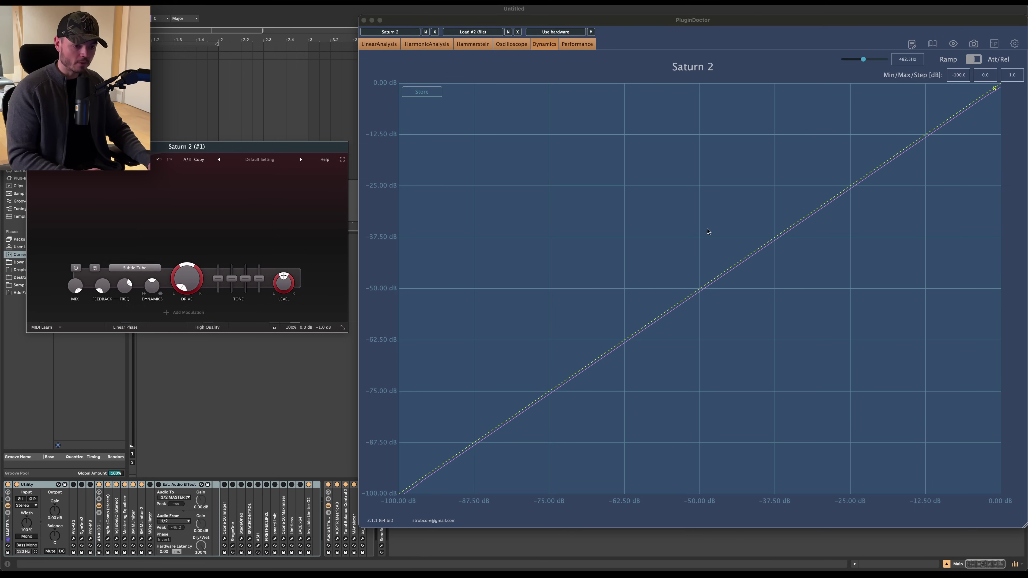
Test Band 1 Dynamics at a moderate positive and a negative amount on the transfer curve, finishing at 1.000.
drag(155, 291, 169, 266)
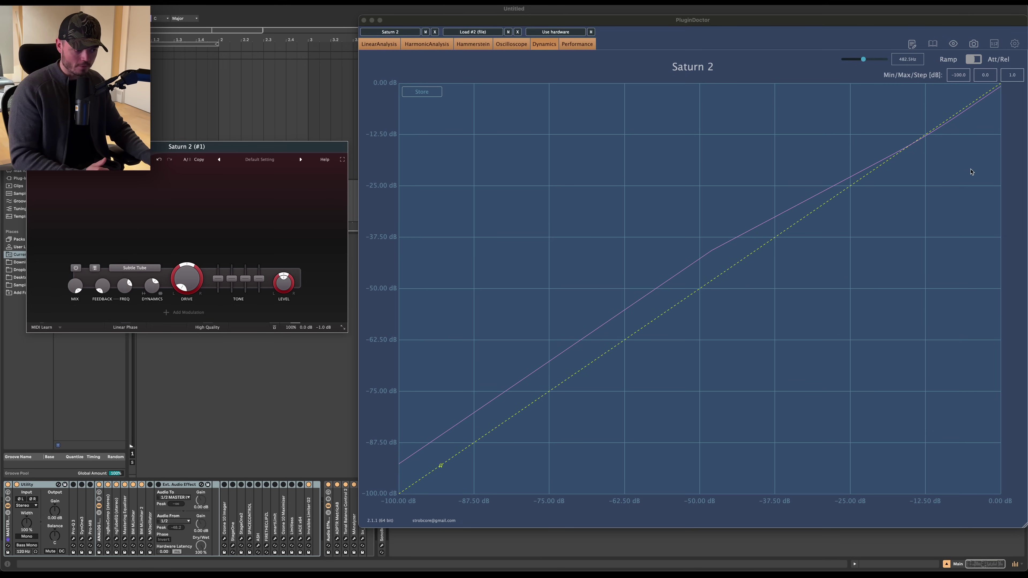
drag(152, 285, 150, 338)
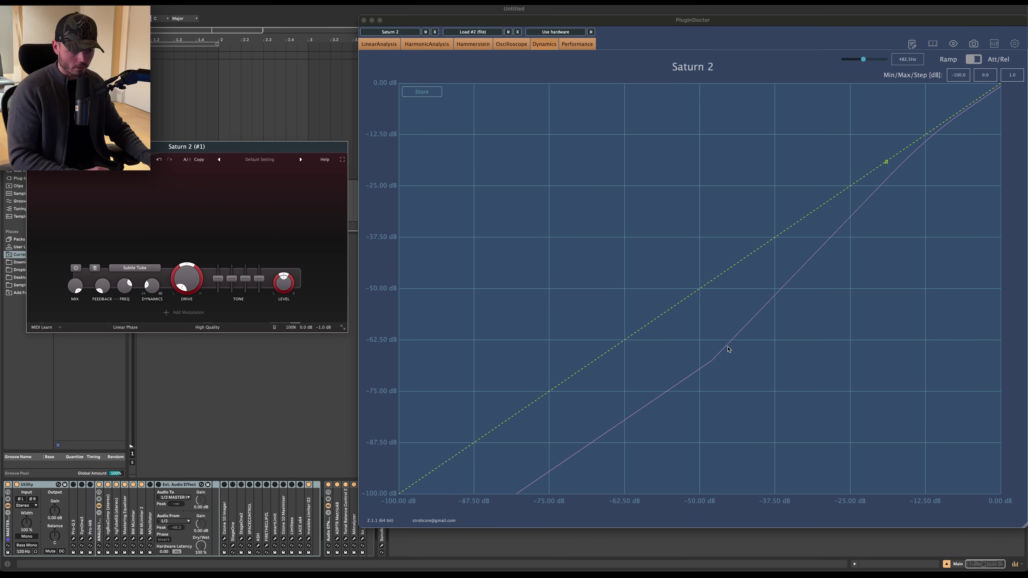
drag(152, 285, 174, 246)
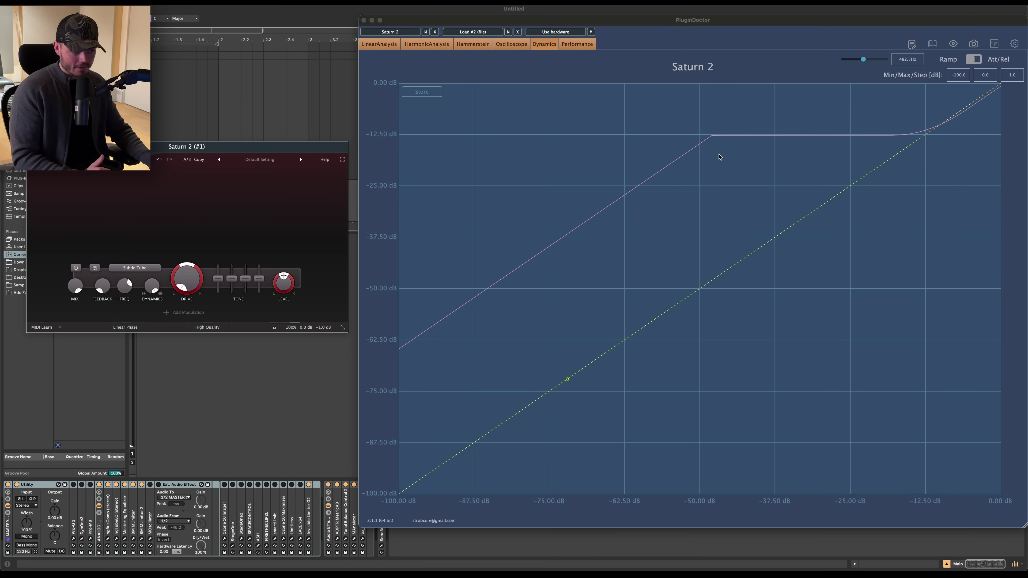
mouse_move(151, 296)
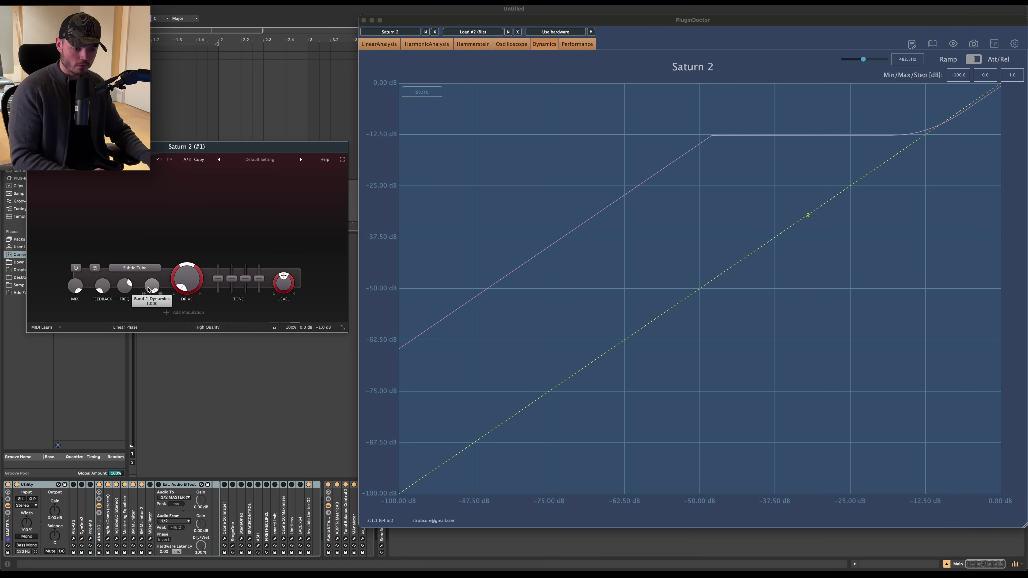
Switch to the Ableton Live stems project and select the drums stem from bar 12 to bar 36.
scroll(151, 295, up, 5)
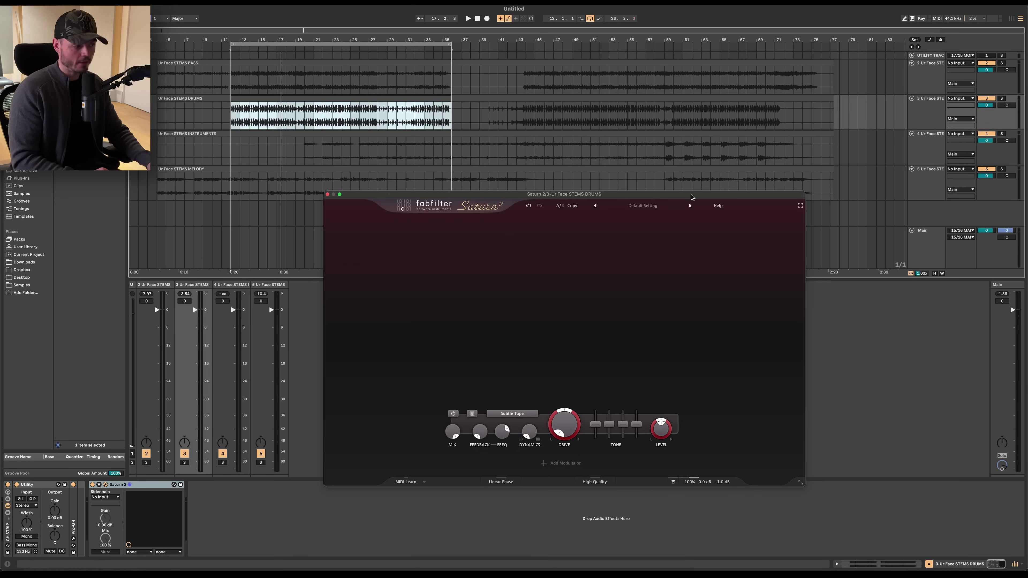
click(946, 122)
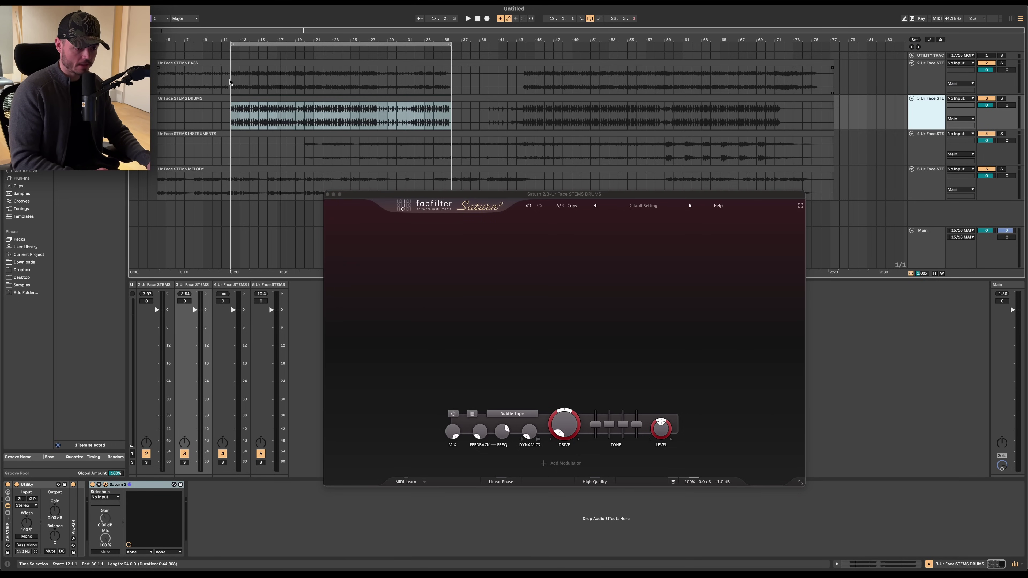
drag(231, 83, 451, 194)
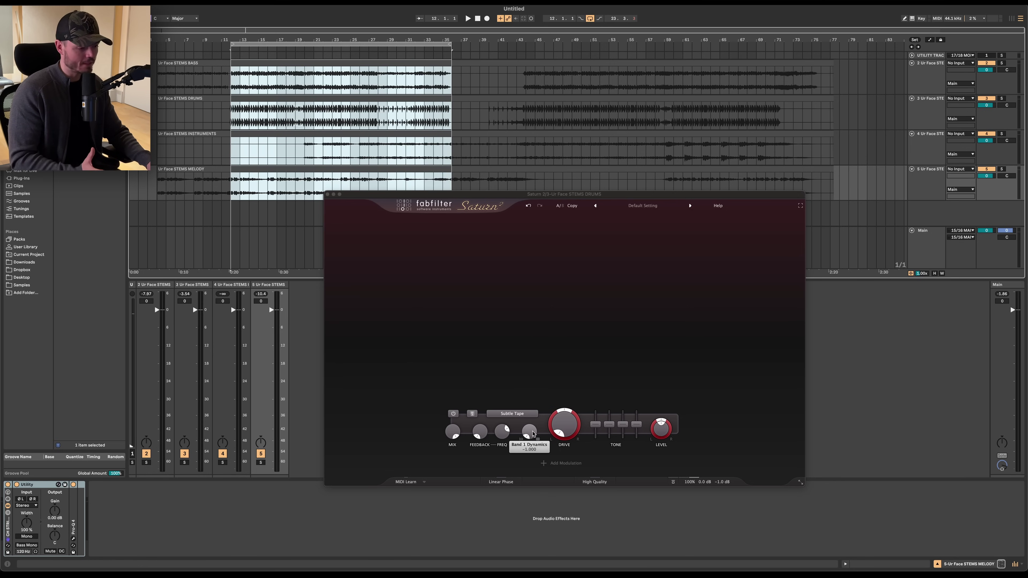
mouse_move(533, 433)
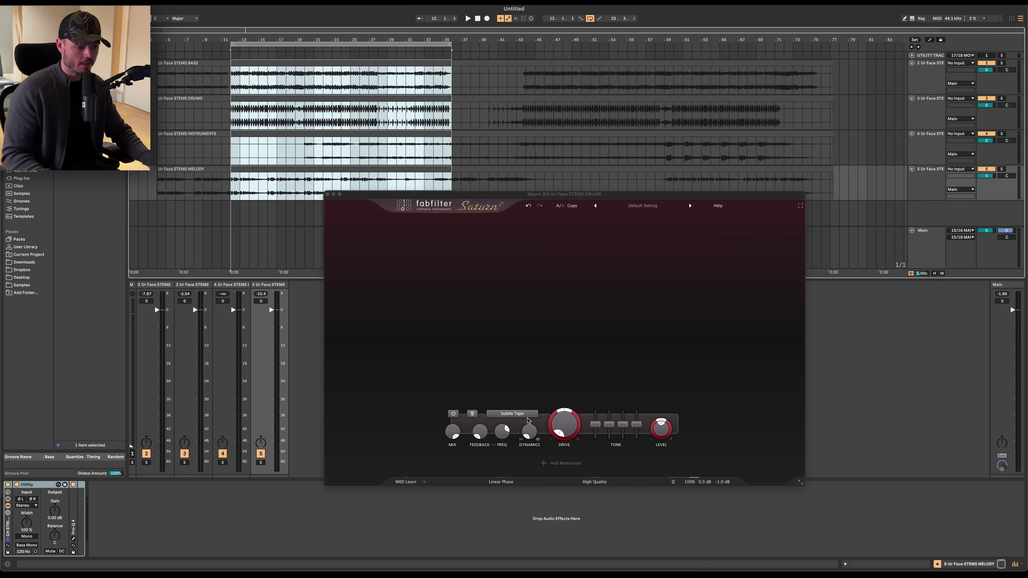
drag(244, 128, 425, 118)
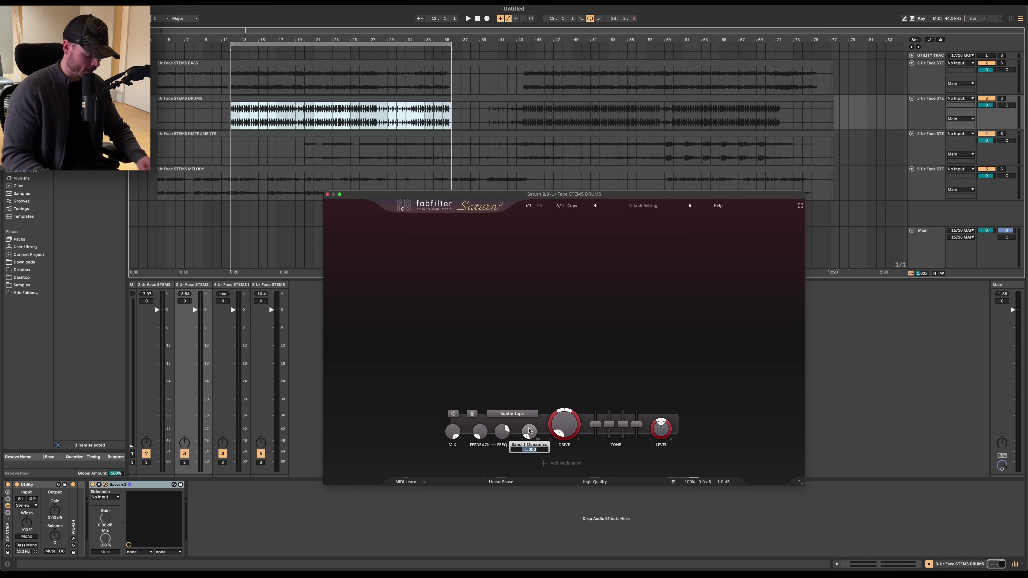
Play the selected section and raise Band 1 Dynamics of the drums' Saturn 2 to 1.000.
key(space)
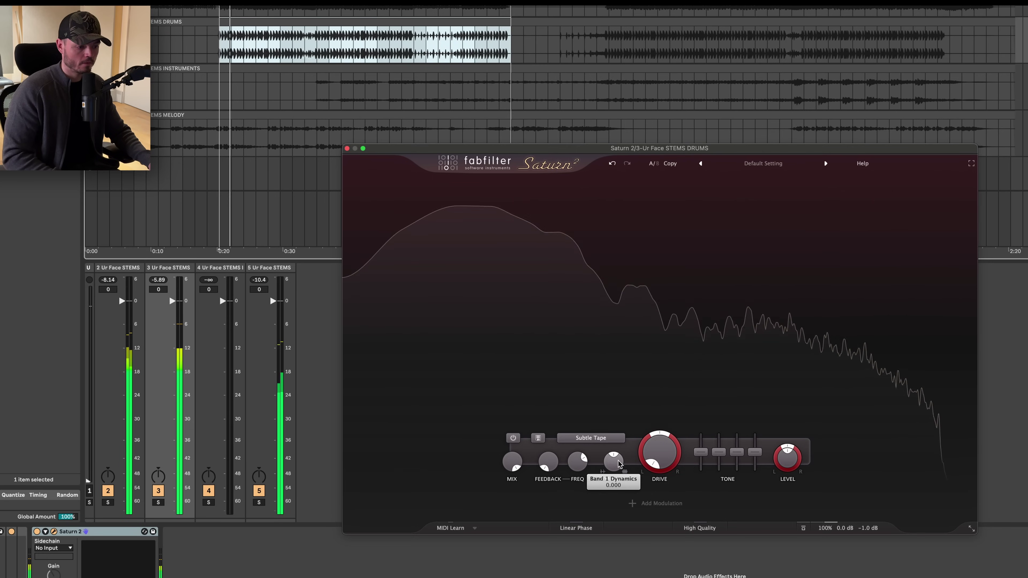
drag(618, 463, 648, 372)
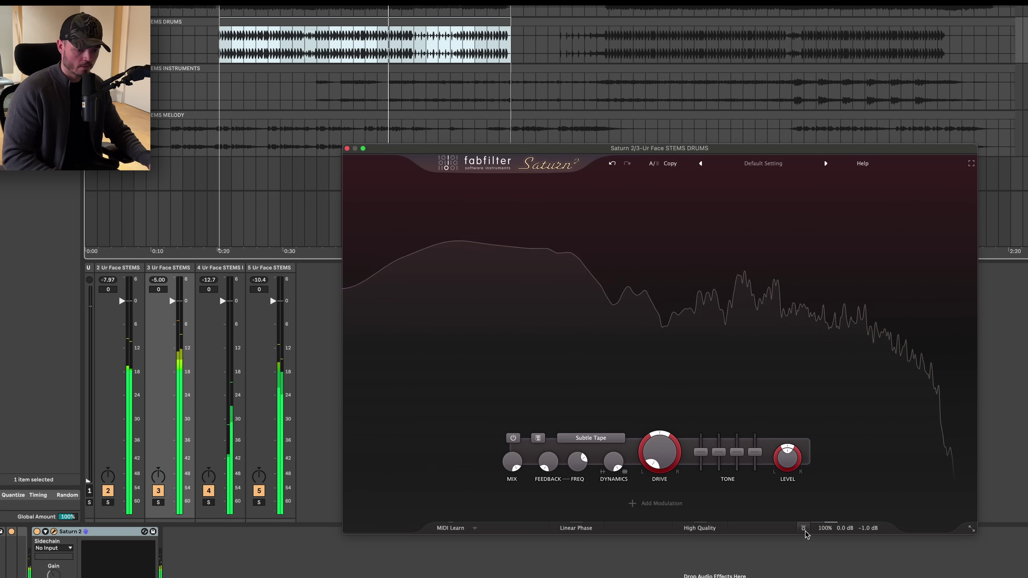
Solo the drums track and play its selected section with Saturn 2 bypassed.
click(158, 502)
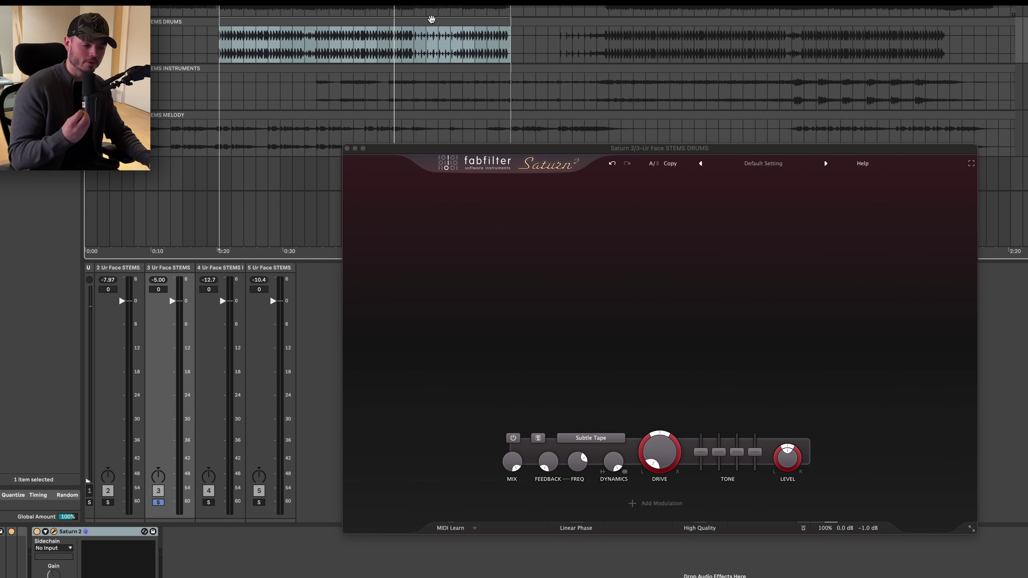
drag(225, 46, 537, 55)
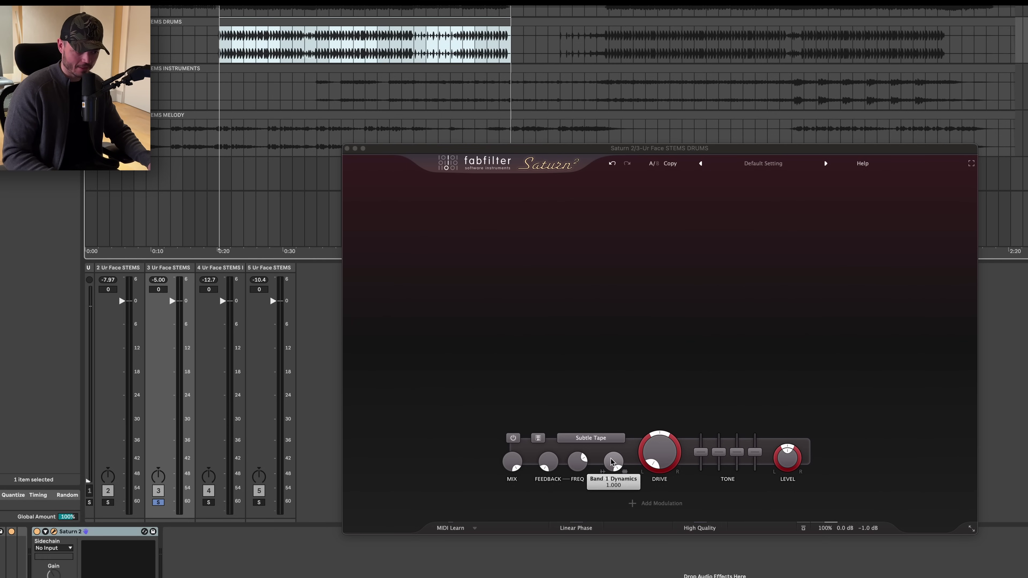
click(804, 527)
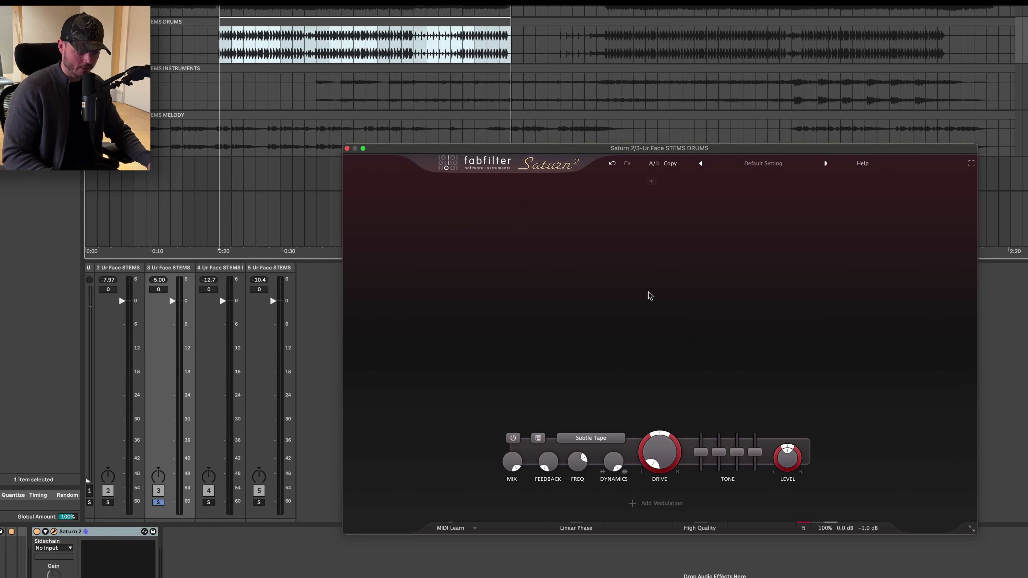
key(space)
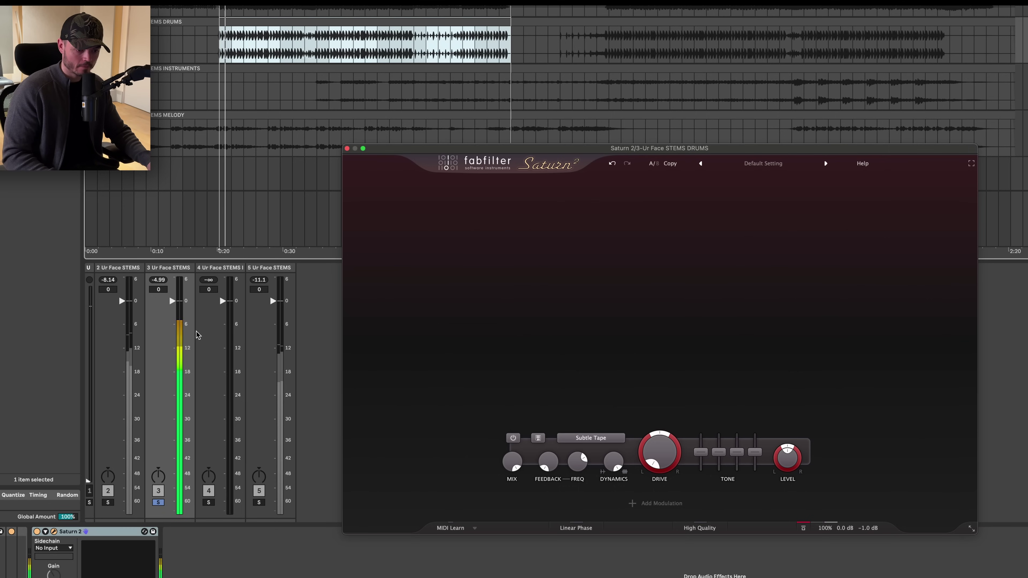
Toggle the Saturn 2 bypass during playback to compare the processed and unprocessed drums.
click(803, 528)
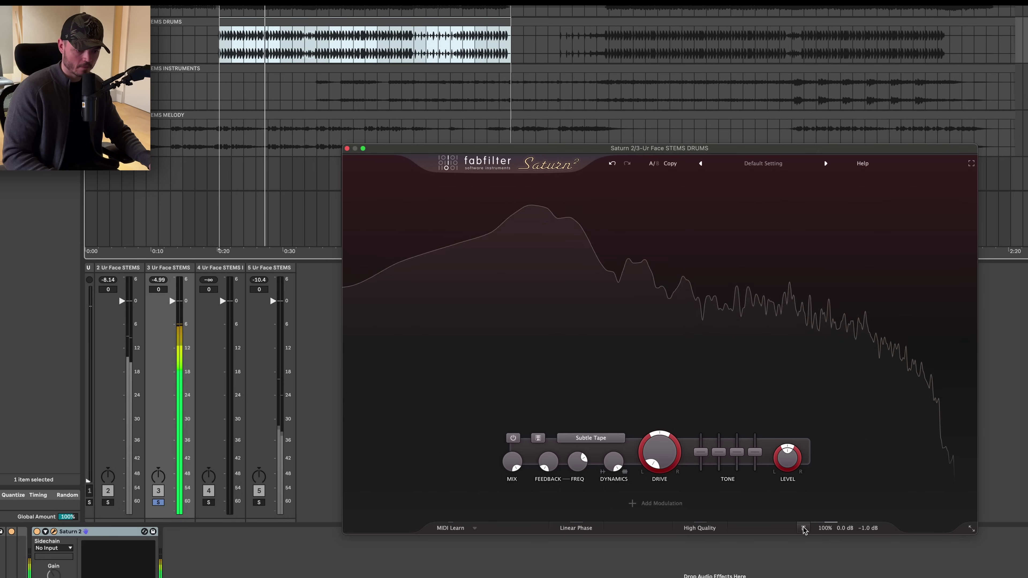
click(804, 528)
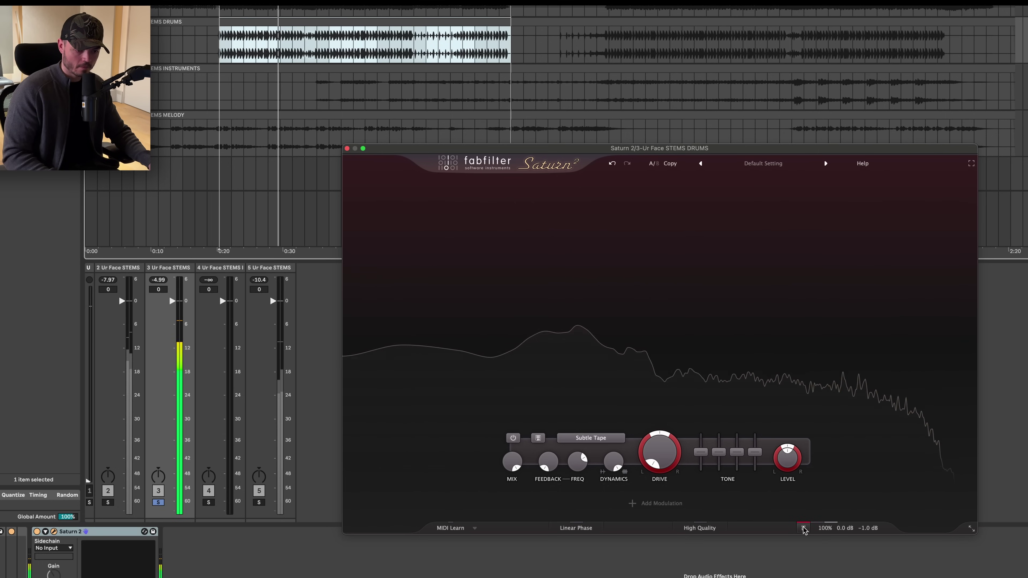
click(804, 528)
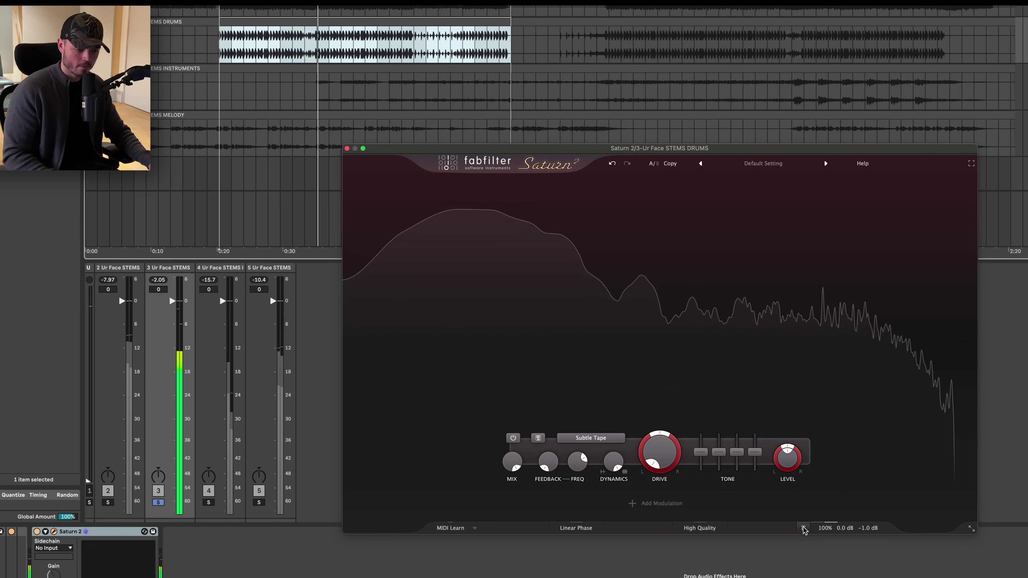
click(804, 528)
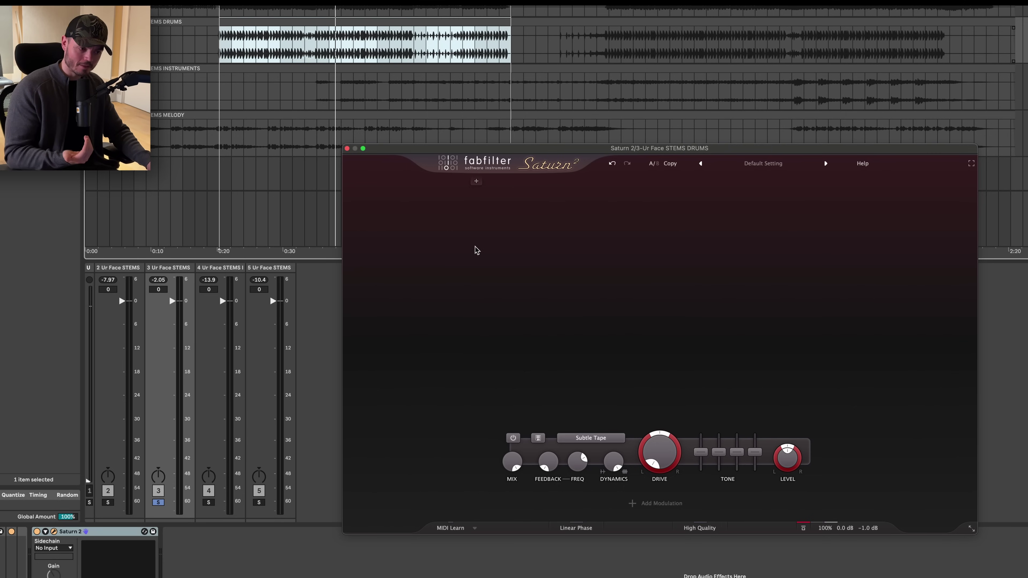
Split Saturn 2 into three bands with the lower crossover at about 202 Hz, and bypass the middle band.
click(565, 193)
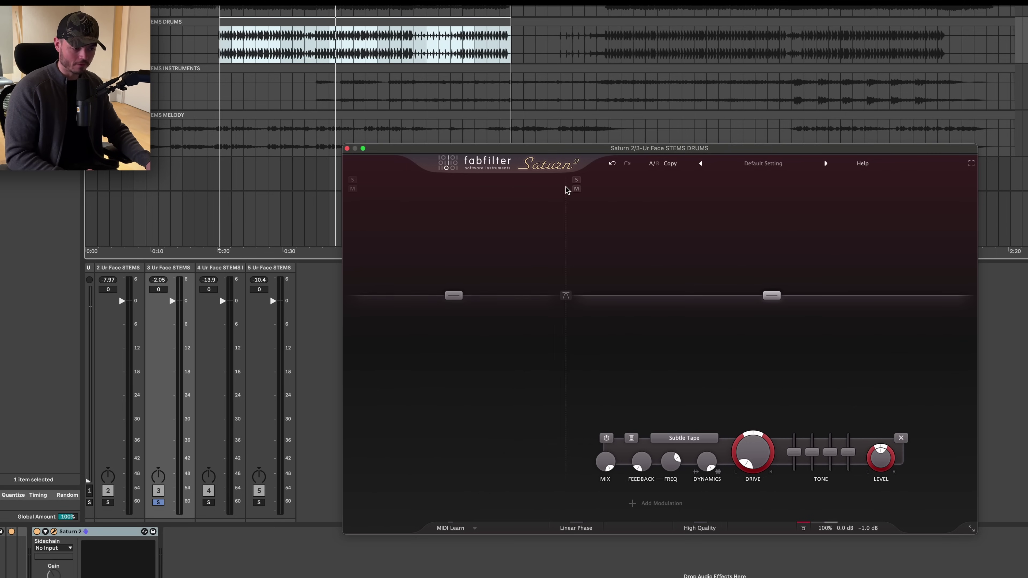
click(763, 182)
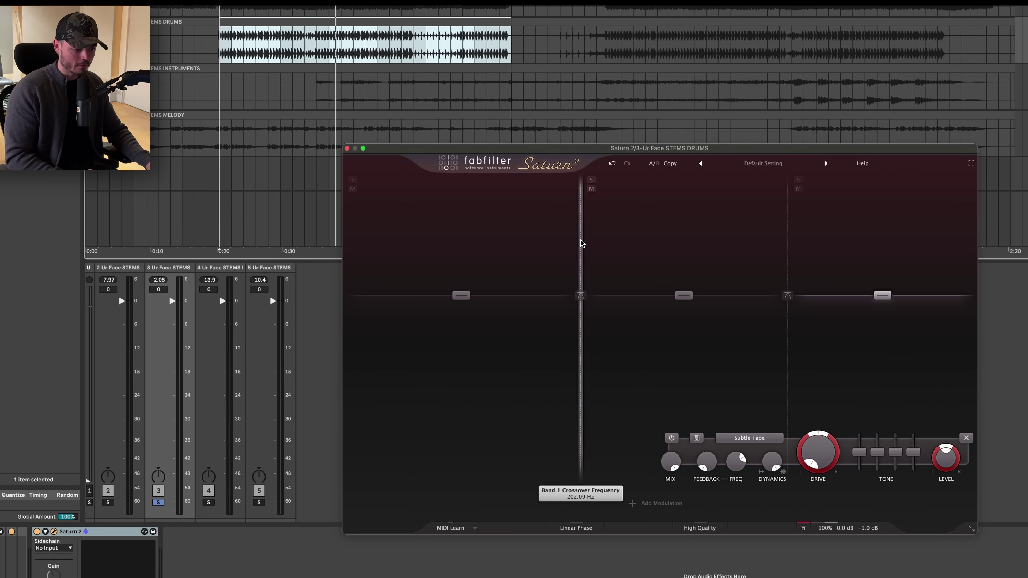
click(536, 439)
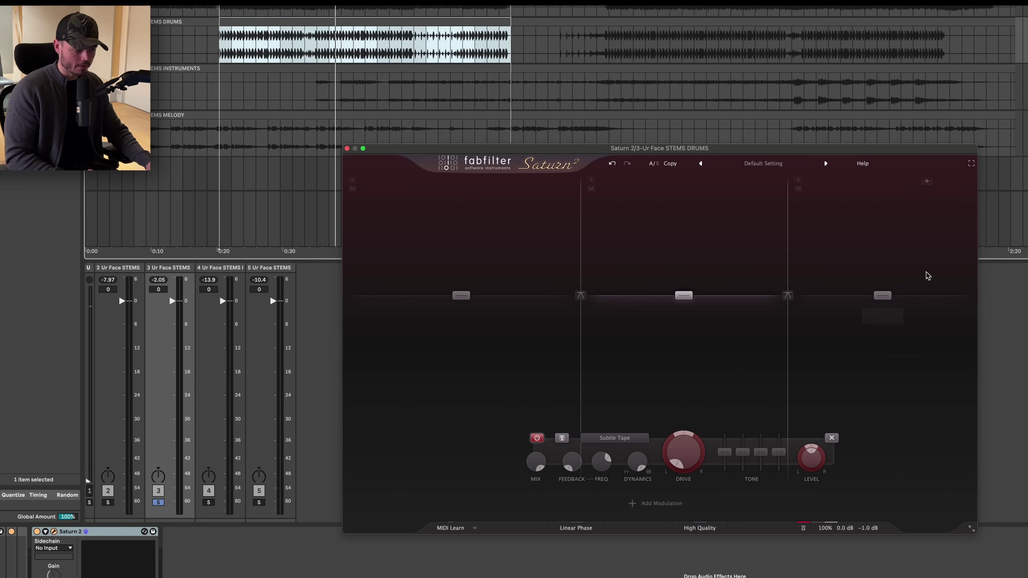
Bypass the highest band of the drums' Saturn 2 so only the low band is active, and play the section.
mouse_move(852, 265)
click(668, 438)
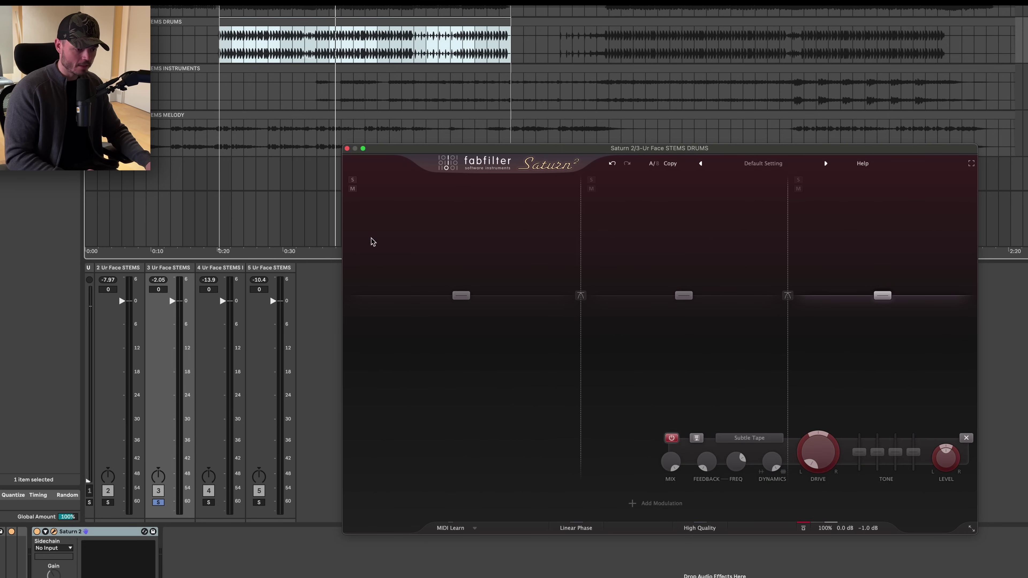
mouse_move(551, 369)
key(space)
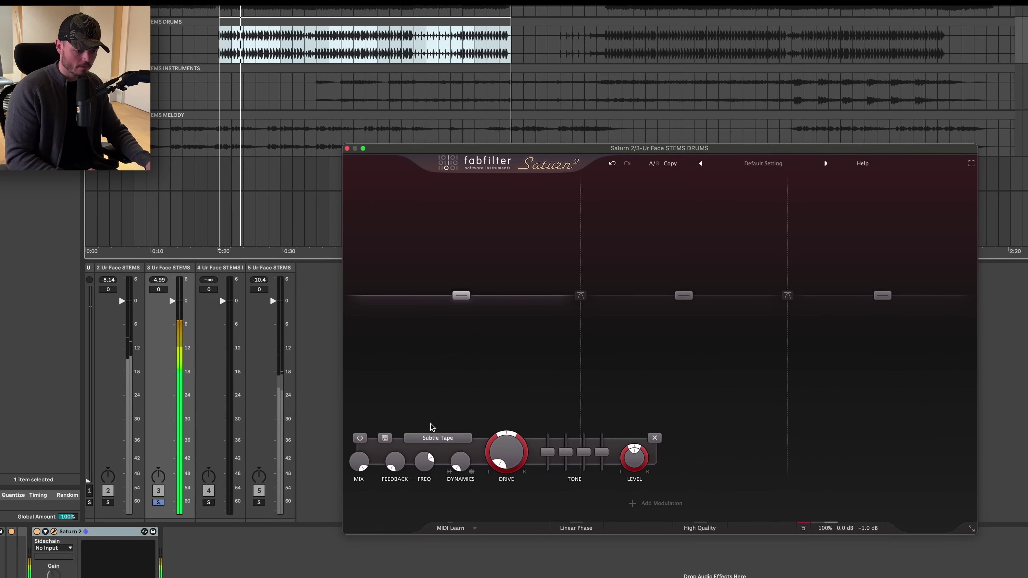
Audition the drums with Band 1 Drive at maximum and reset the Drive to 0.00%.
drag(524, 432, 553, 267)
mouse_move(817, 544)
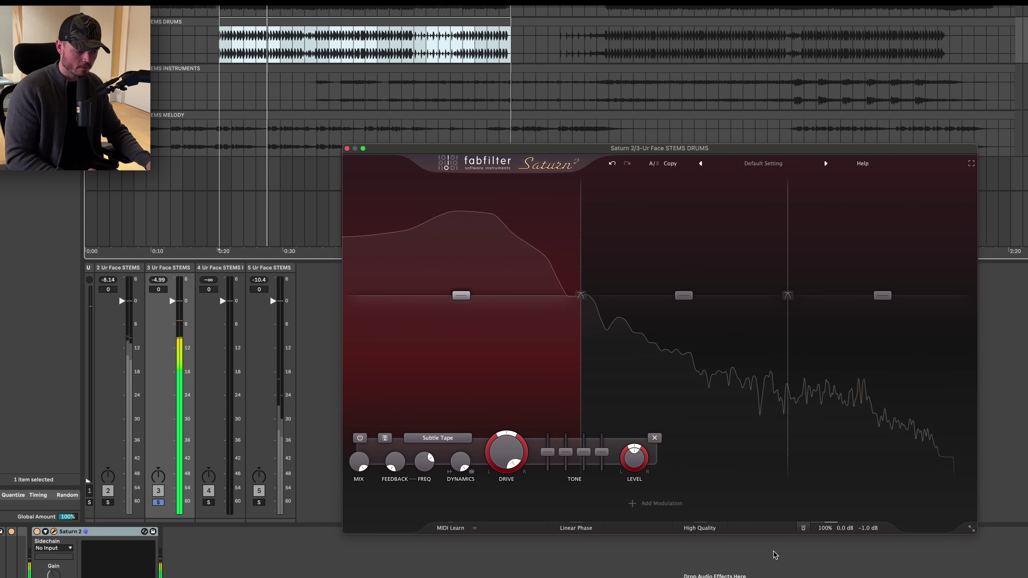
double_click(494, 448)
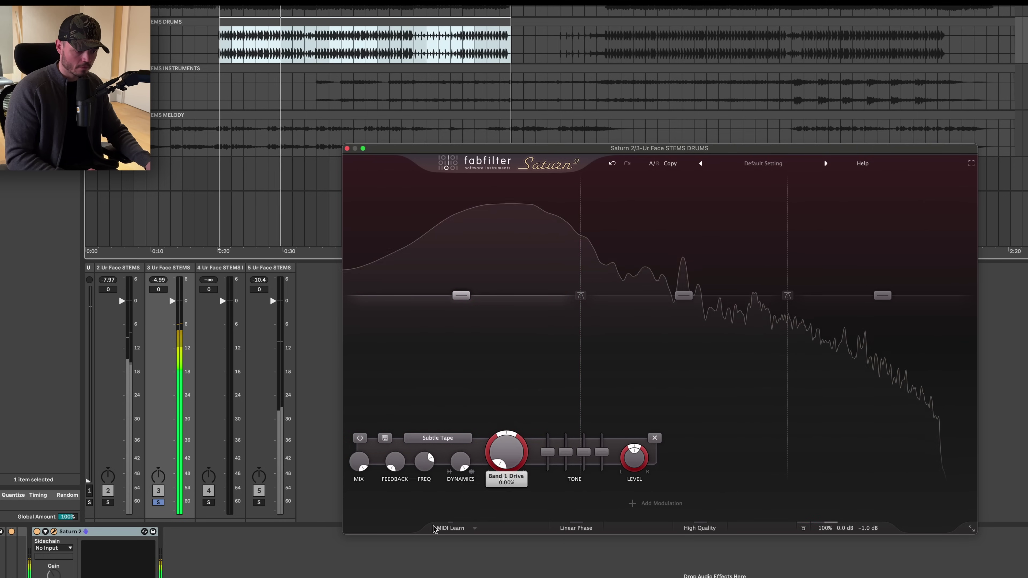
Lower Band 1 Dynamics on the drums to a mild positive amount and re-enable the middle band.
drag(456, 463, 453, 504)
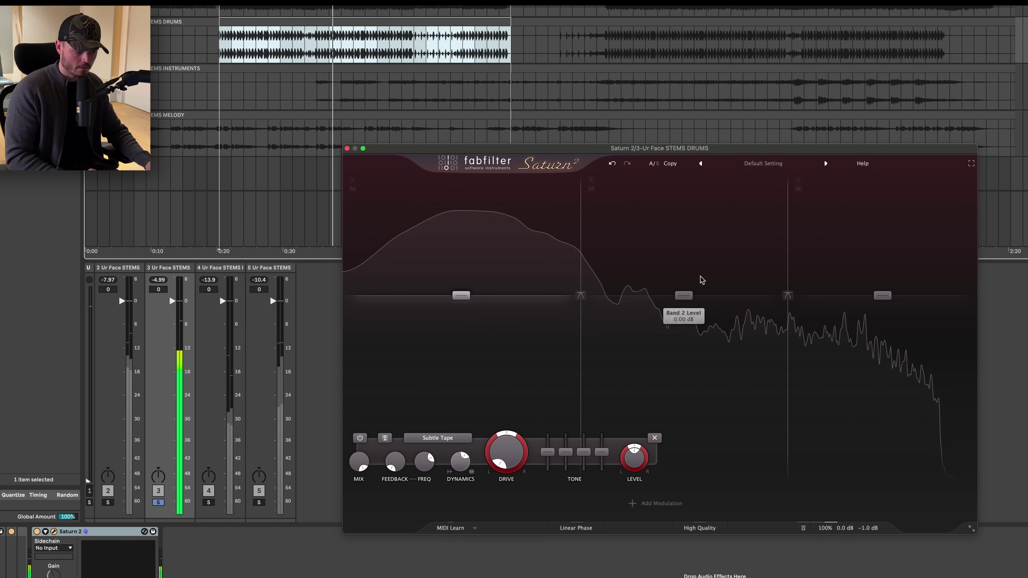
mouse_move(675, 241)
click(537, 438)
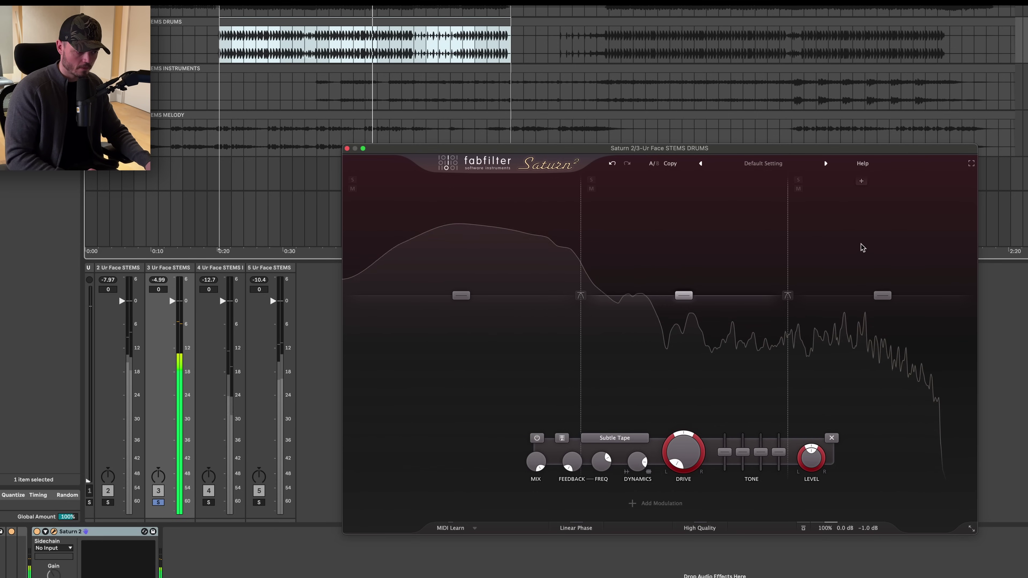
Re-enable the highest band of the drums' Saturn 2 and adjust the middle band's Dynamics during playback.
mouse_move(933, 388)
click(672, 438)
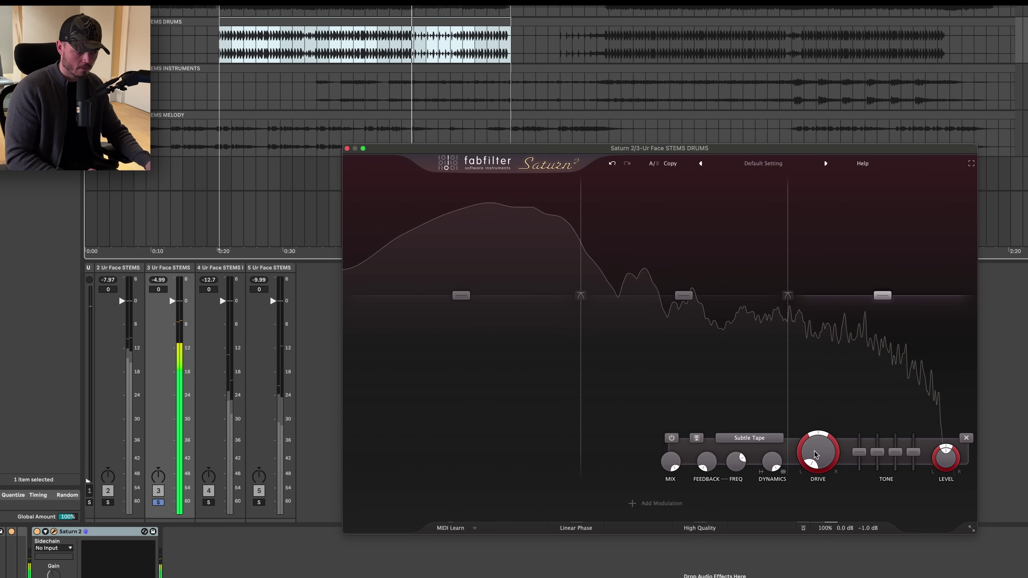
drag(661, 267, 735, 405)
mouse_move(637, 462)
mouse_down()
mouse_move(621, 525)
mouse_move(636, 470)
mouse_up()
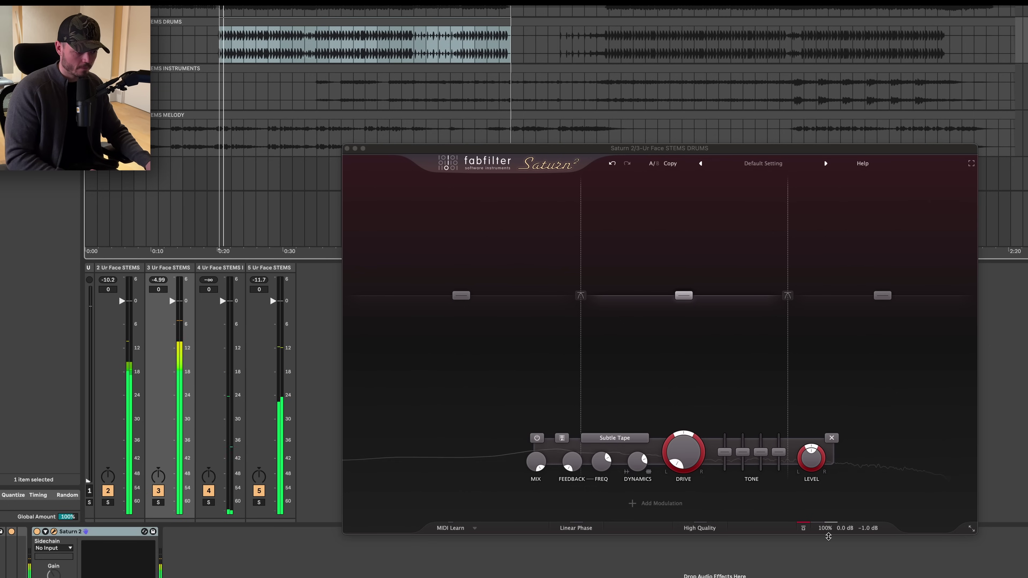
Compare the bypassed and processed drums in the full mix, stop playback and select Band 3.
click(805, 528)
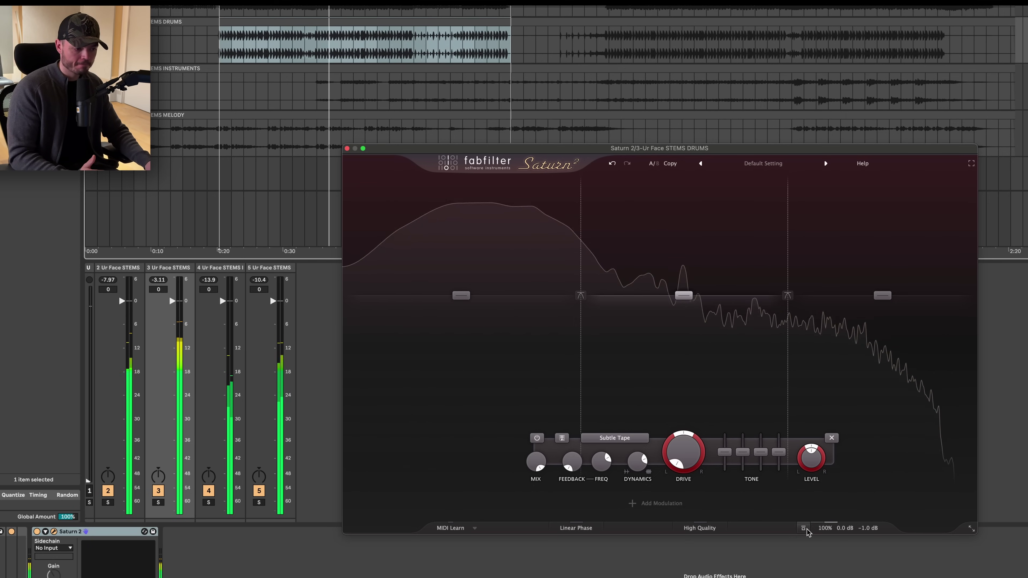
key(space)
click(846, 330)
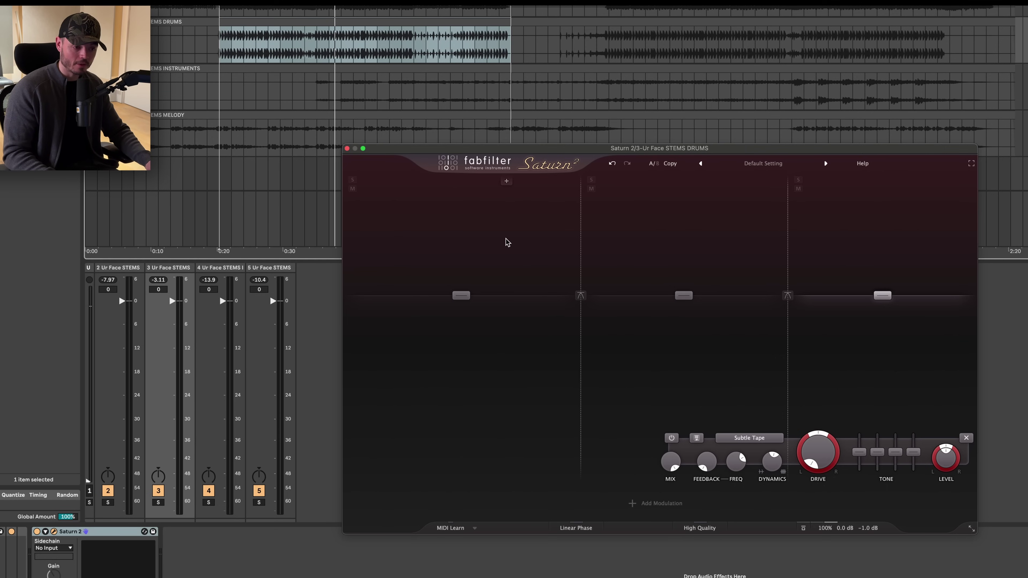
Replay the section in the full mix and raise Band 2 Dynamics of the drums slightly.
key(space)
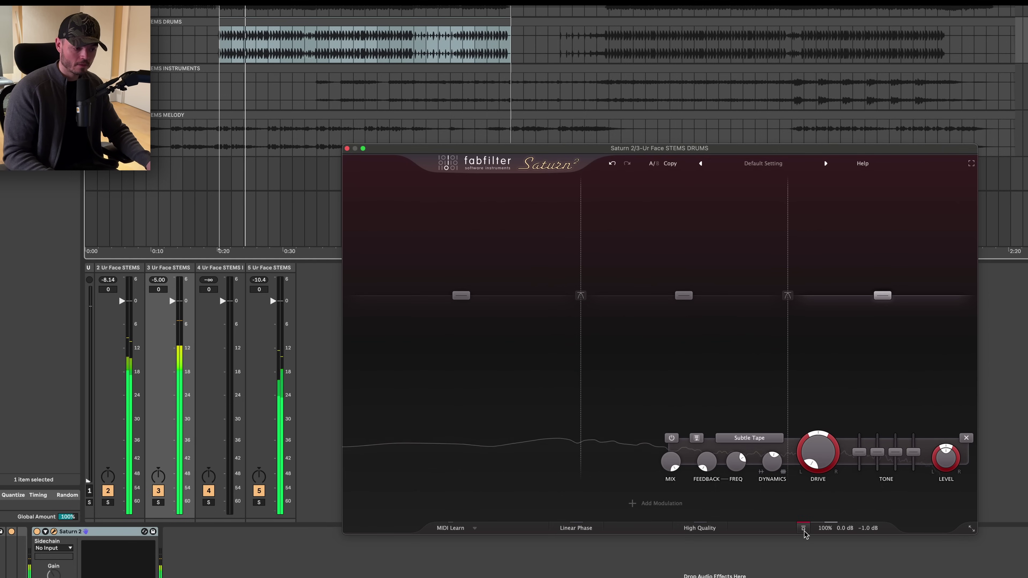
click(657, 256)
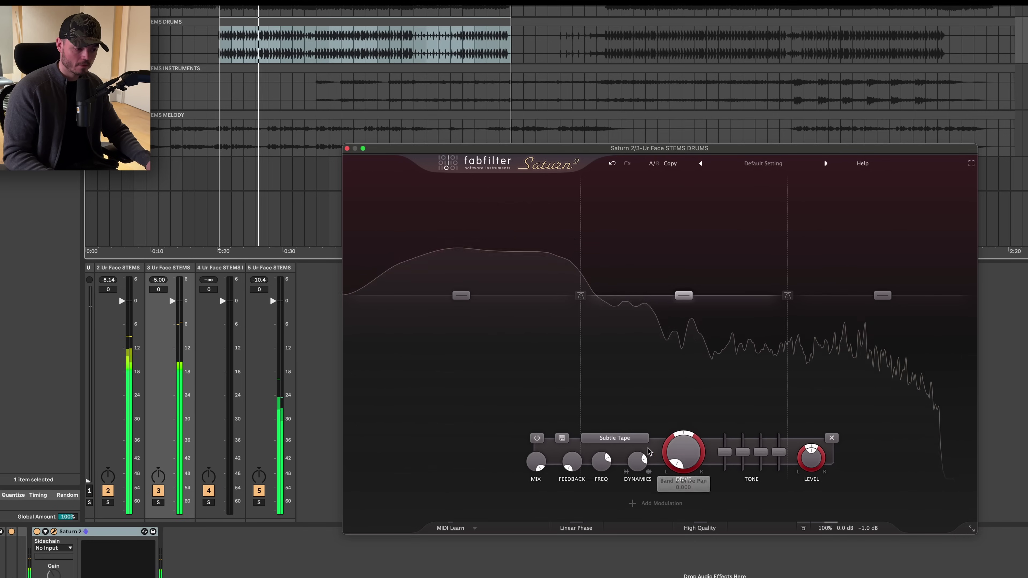
mouse_move(633, 454)
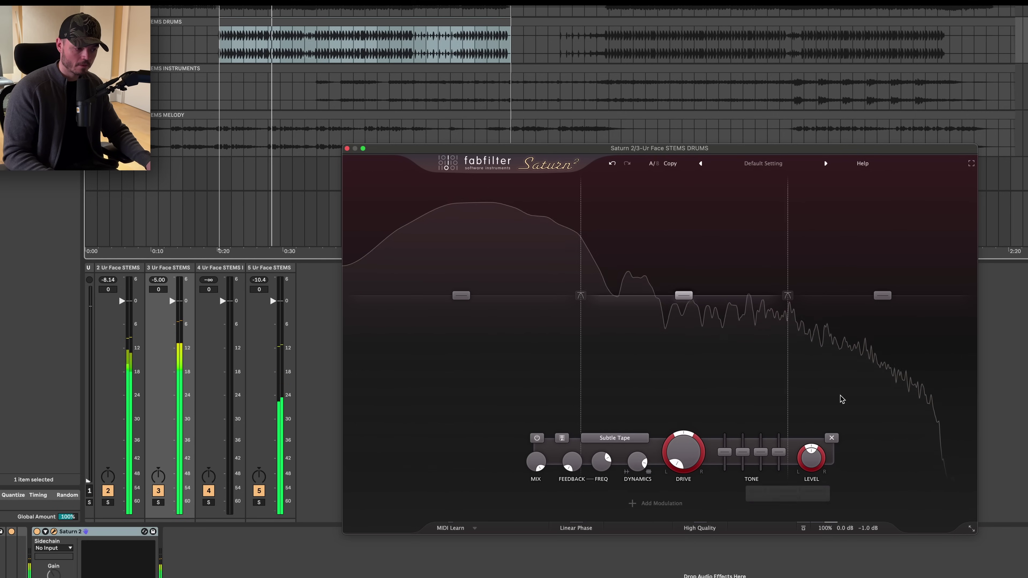
mouse_move(863, 394)
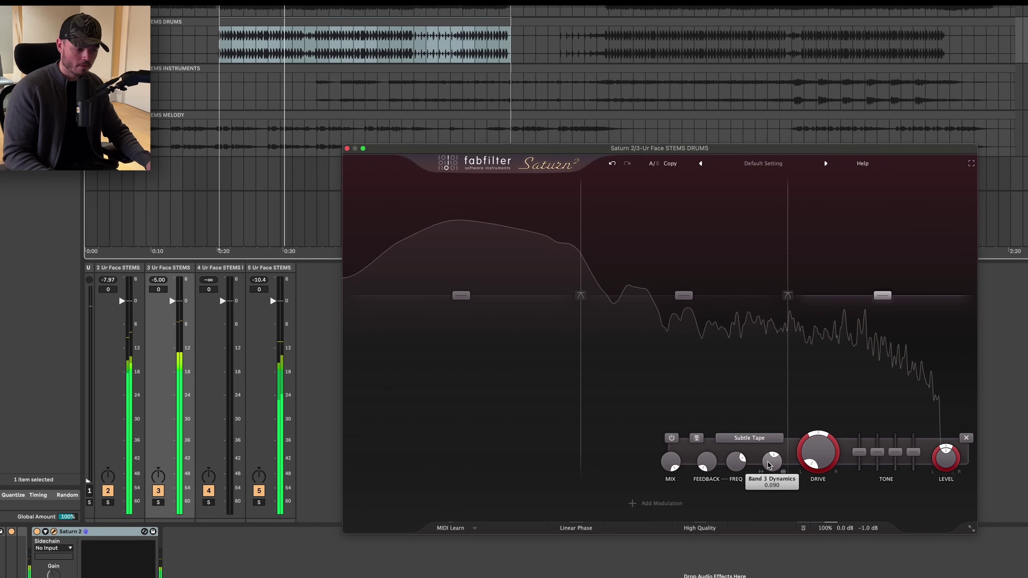
Toggle the drums' Saturn 2 bypass for comparison, raise Band 3 Dynamics moderately and stop playback.
click(804, 528)
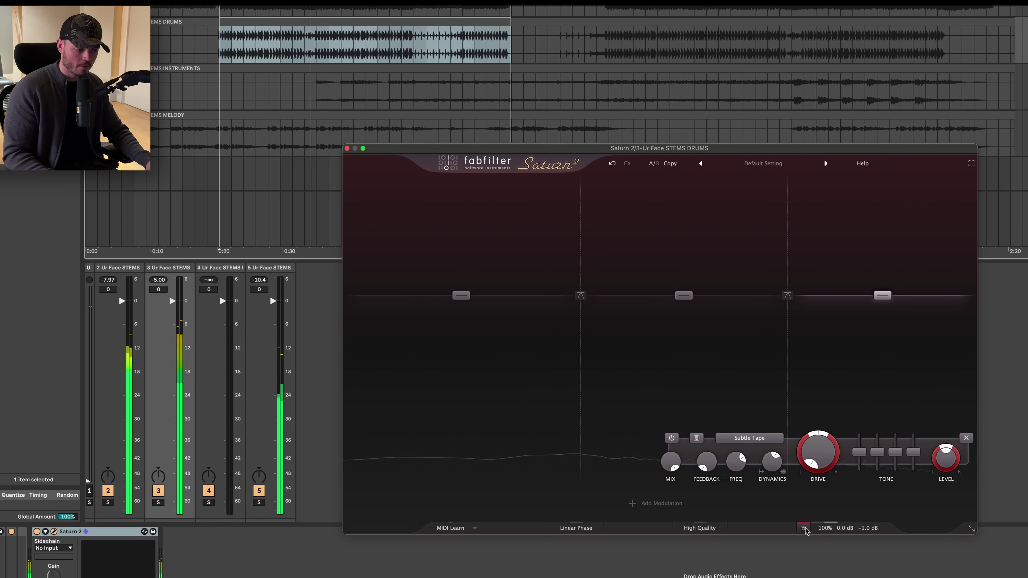
click(804, 528)
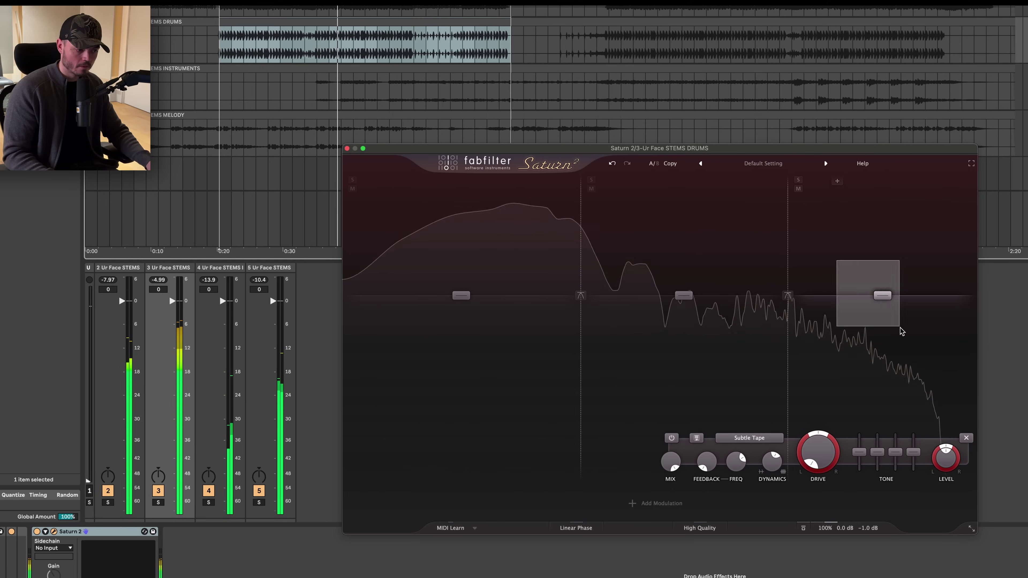
mouse_move(771, 447)
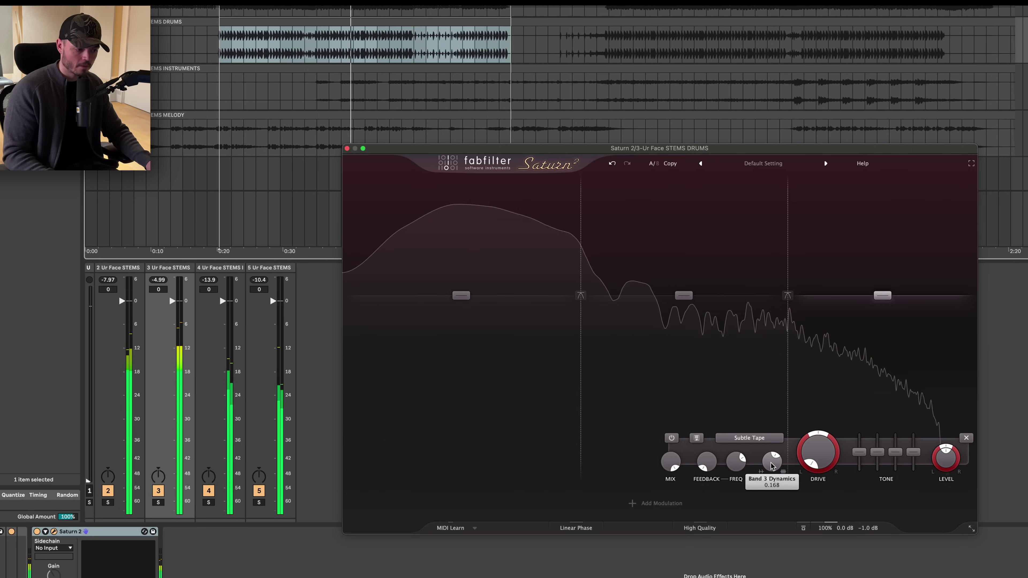
drag(771, 447, 768, 460)
key(space)
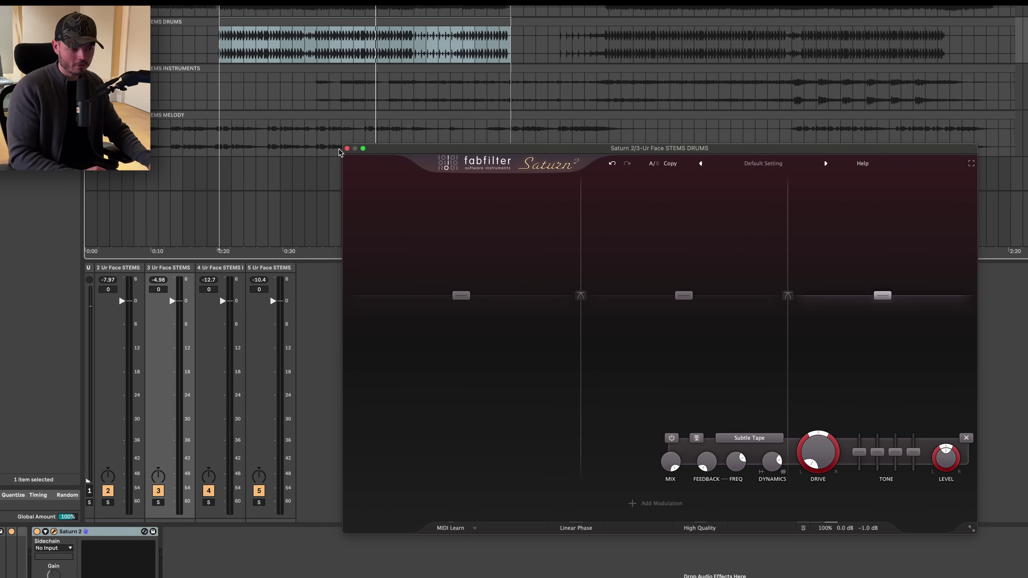
Close the drums' Saturn 2, add Saturn 2 to the melody track and play the section.
click(347, 148)
key(Down)
key(Down)
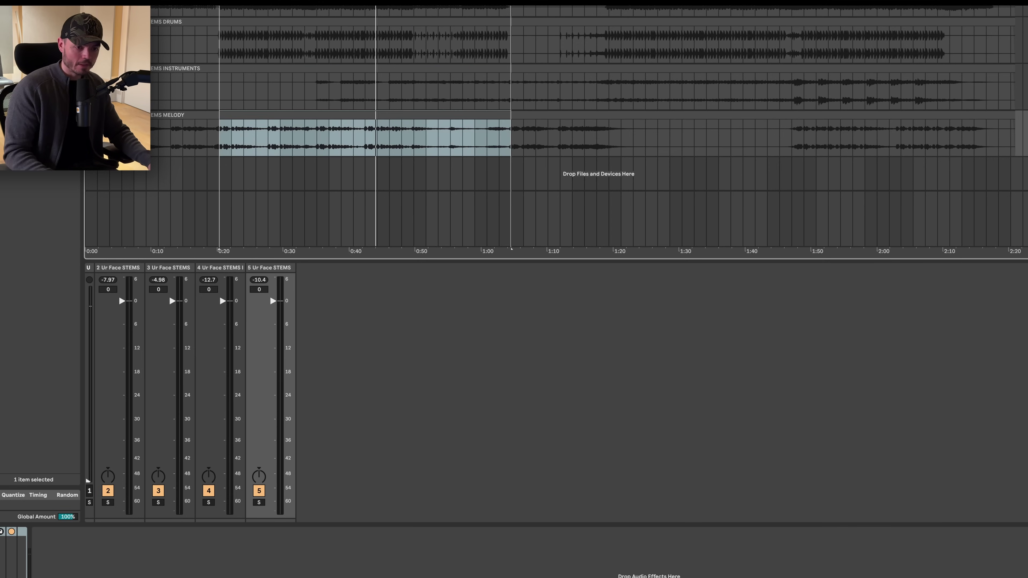
key(super+v)
key(space)
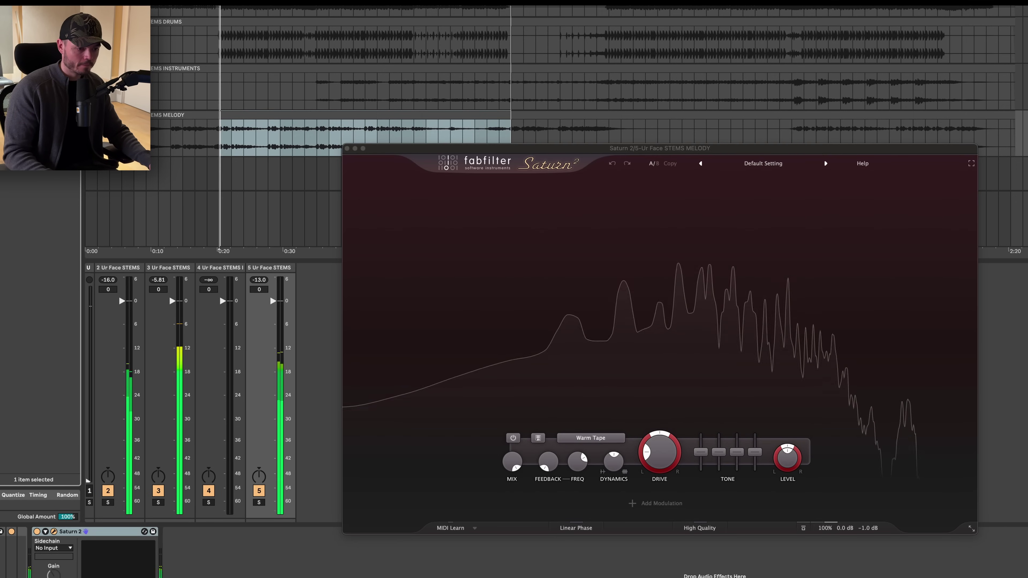
Set the melody's Saturn 2 to Subtle Tape with Drive at minimum, and sweep Dynamics from high to near zero.
drag(614, 462, 651, 486)
click(591, 438)
mouse_move(595, 464)
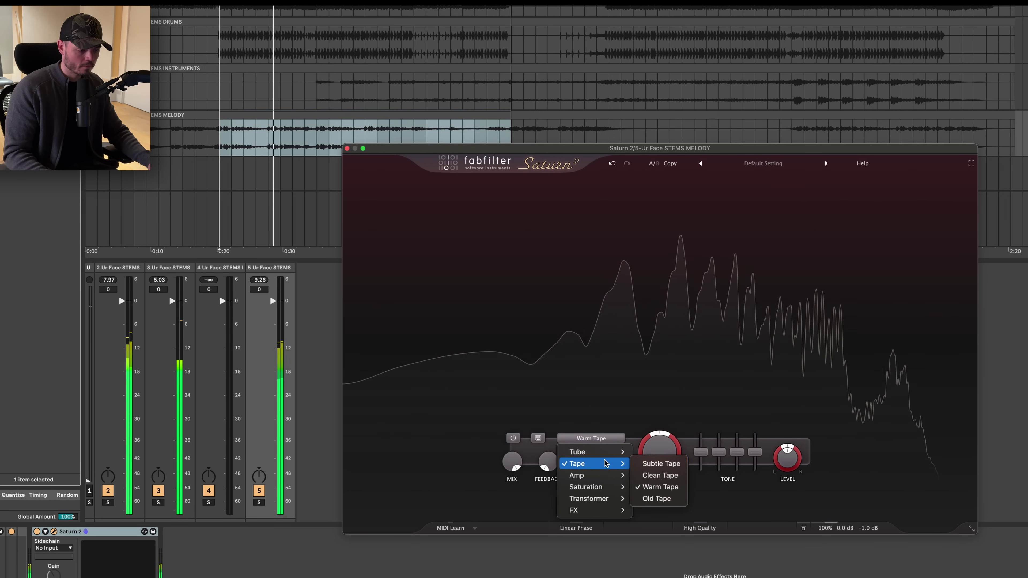
click(644, 464)
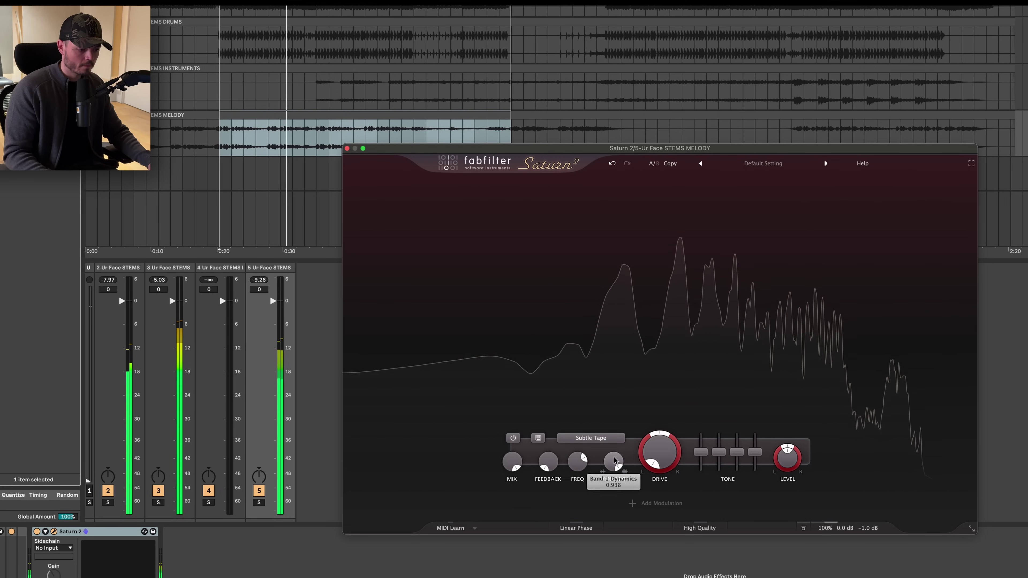
drag(613, 484, 608, 525)
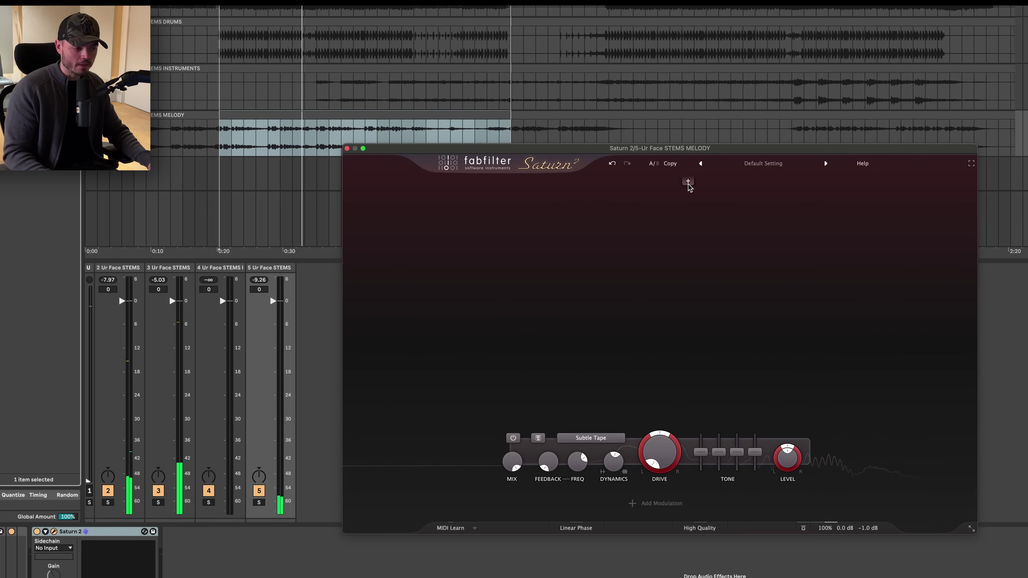
Split the melody's Saturn 2 into two bands, play the section and raise the upper band's Dynamics moderately.
click(688, 183)
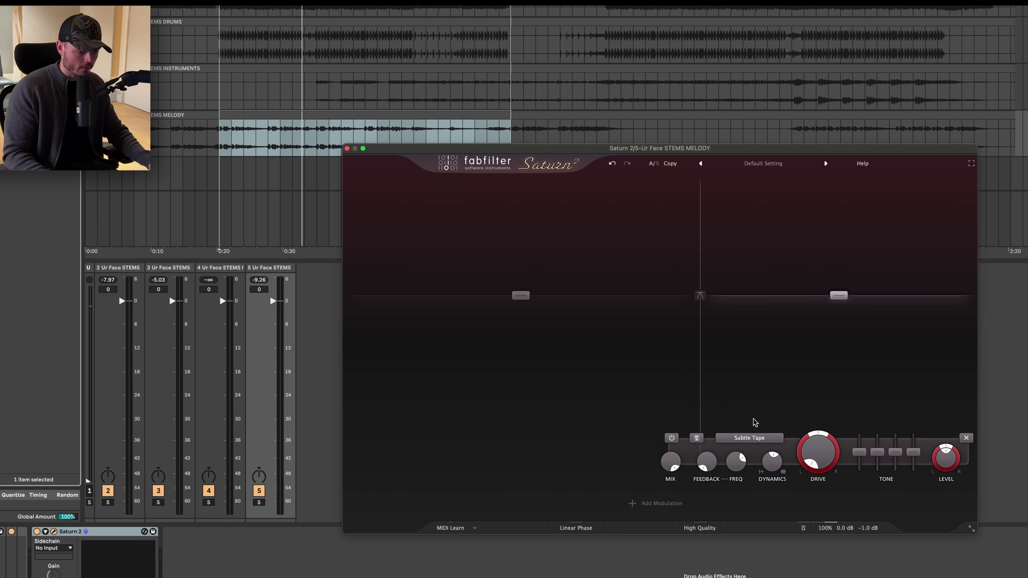
key(space)
drag(776, 466, 758, 522)
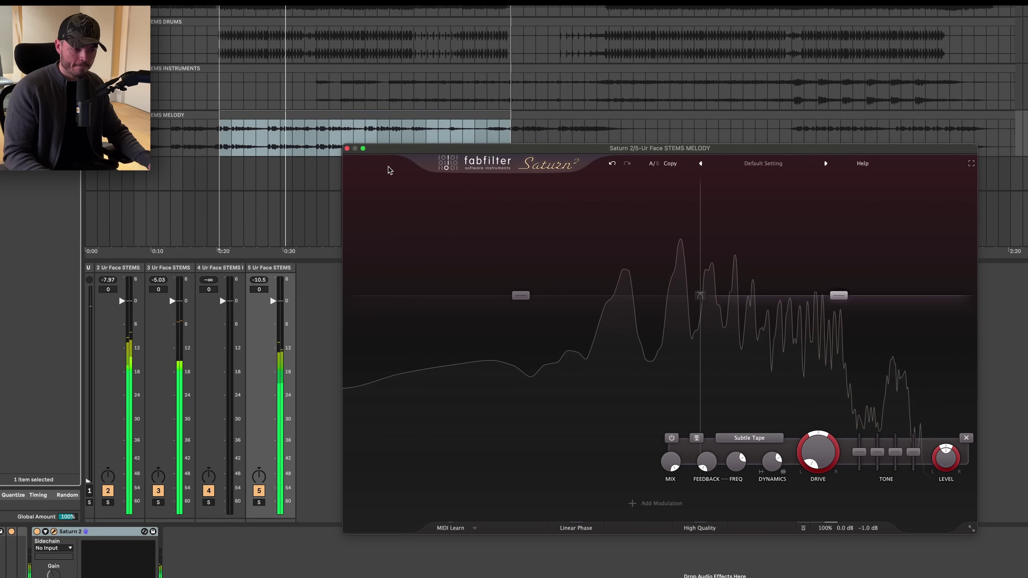
Leave the melody's Saturn 2, select the bass track and add Saturn 2 to it.
key(super+alt+p)
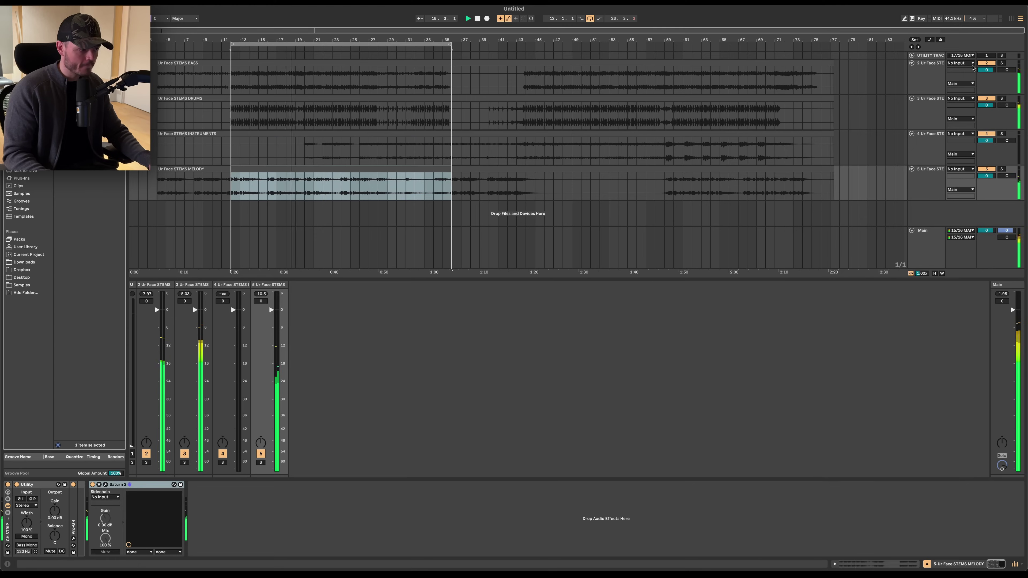
click(926, 76)
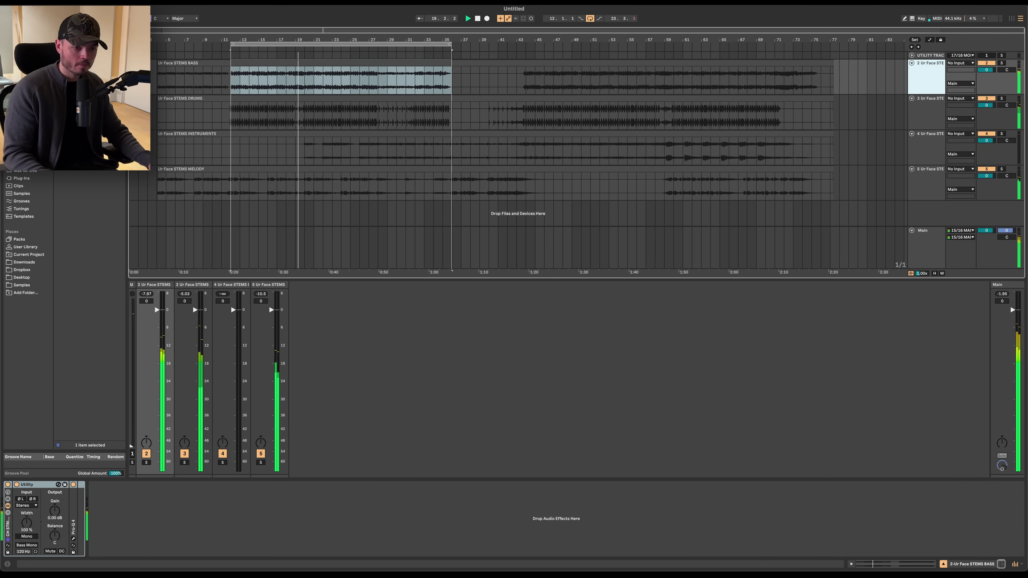
key(super+alt+p)
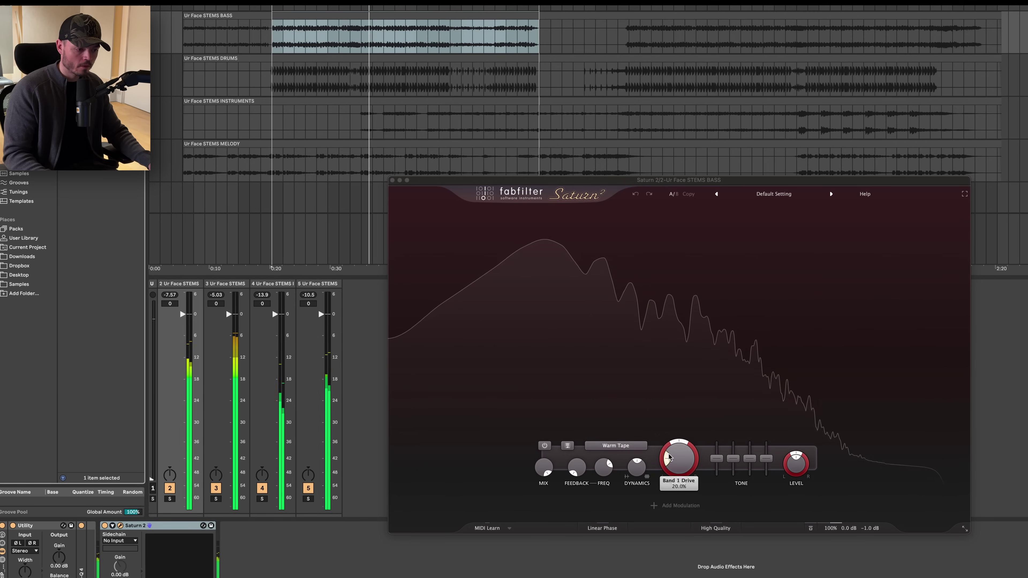
Set the bass's Saturn 2 to Subtle Tape with Drive at minimum and adjust its Dynamics.
click(616, 445)
mouse_move(638, 470)
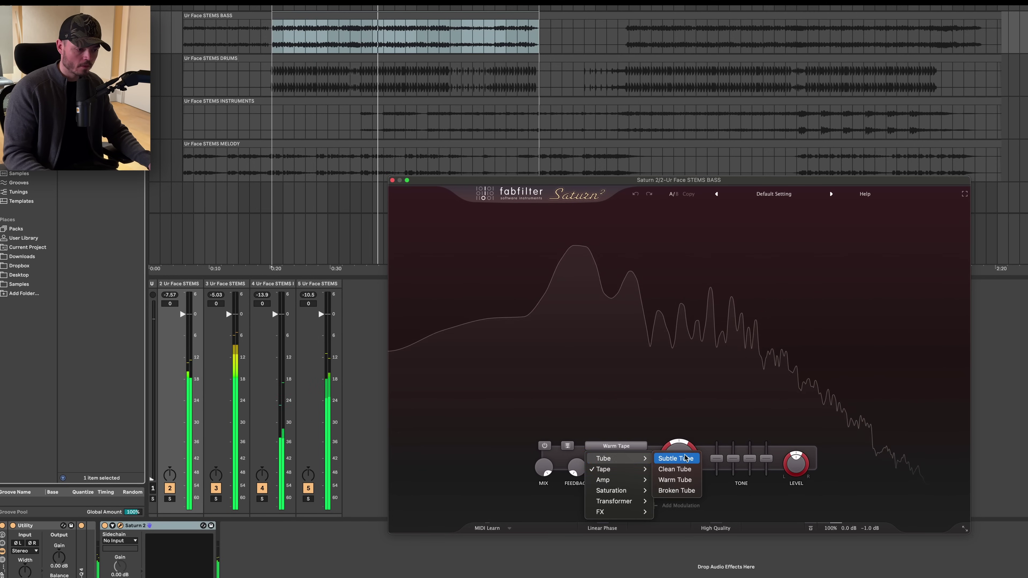
click(681, 469)
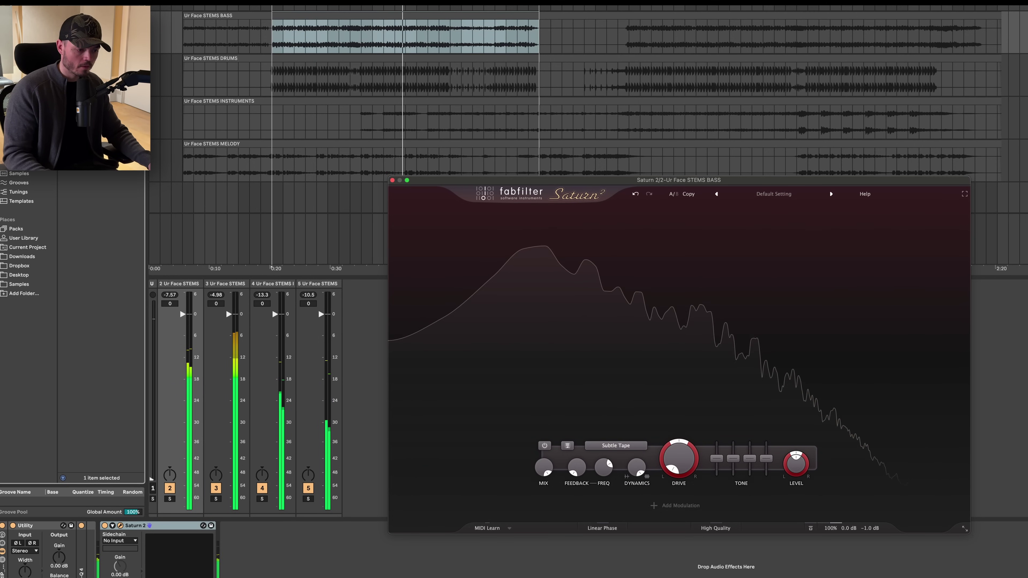
drag(636, 480, 630, 511)
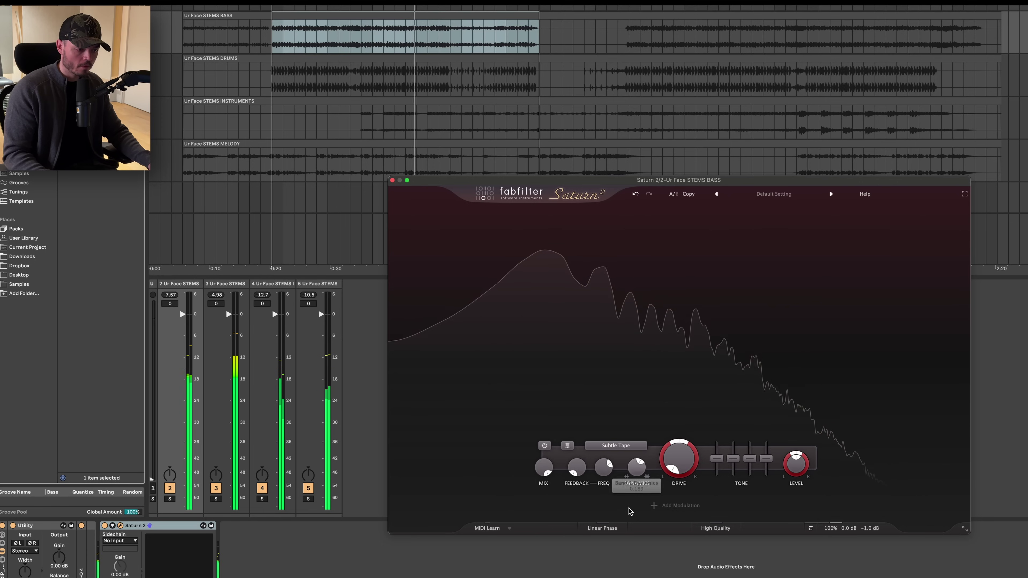
Split the bass's Saturn 2 into two bands and adjust the Dynamics of the lower and upper bands separately.
click(626, 210)
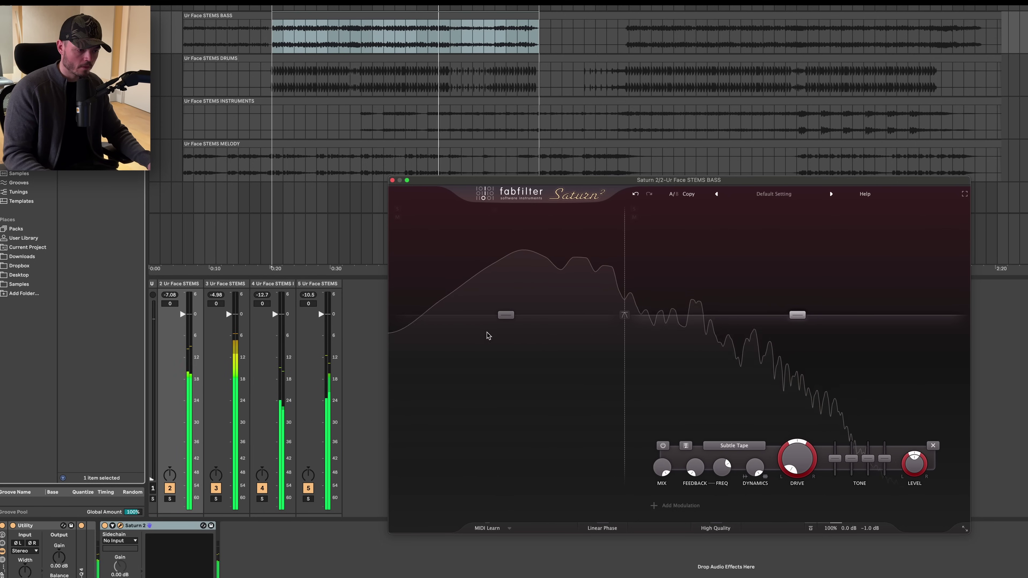
click(489, 340)
drag(496, 468, 495, 485)
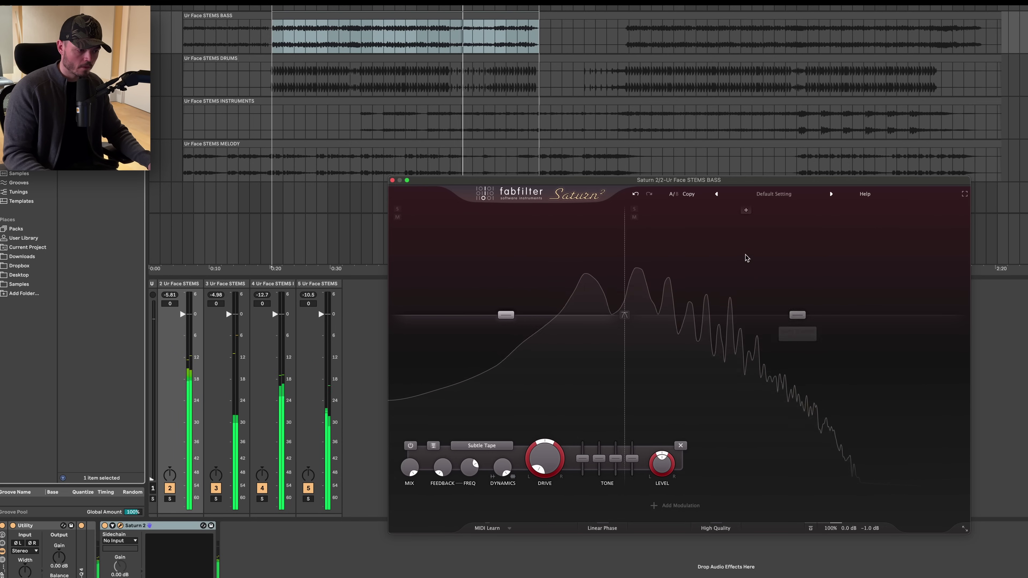
mouse_move(760, 467)
drag(759, 468, 744, 501)
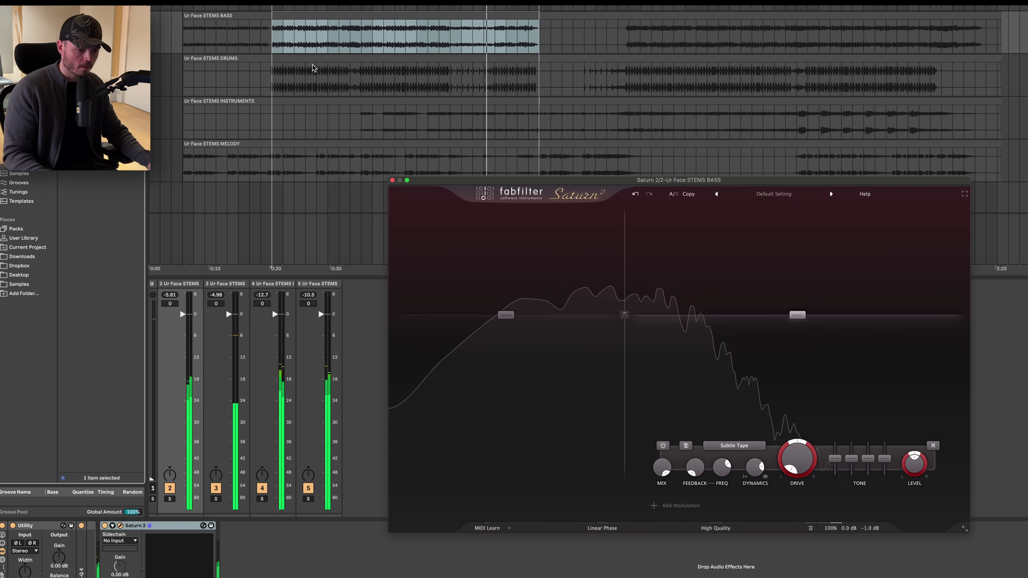
Select the bass section in the arrangement and close its Saturn 2 window during playback.
click(275, 52)
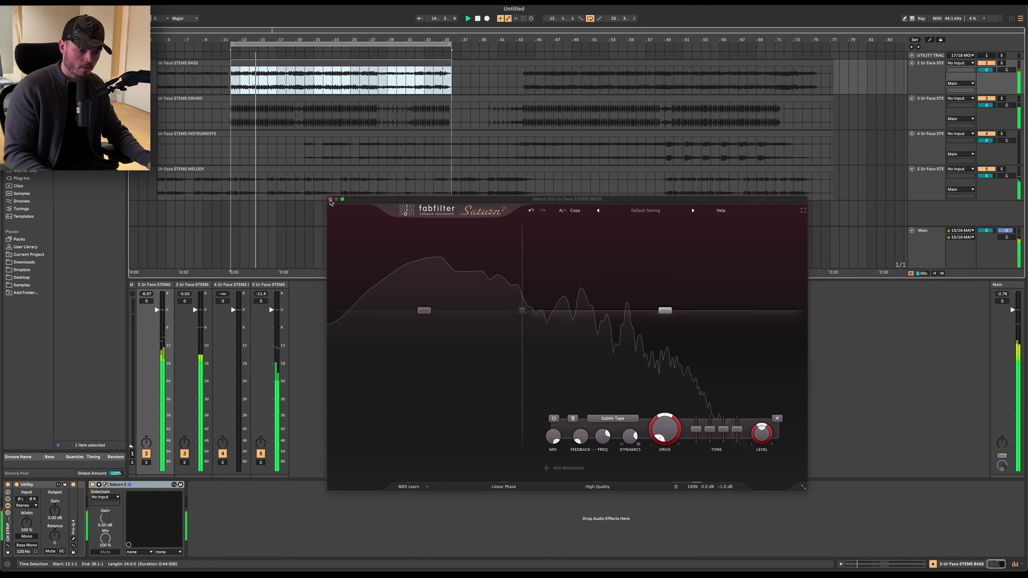
click(330, 199)
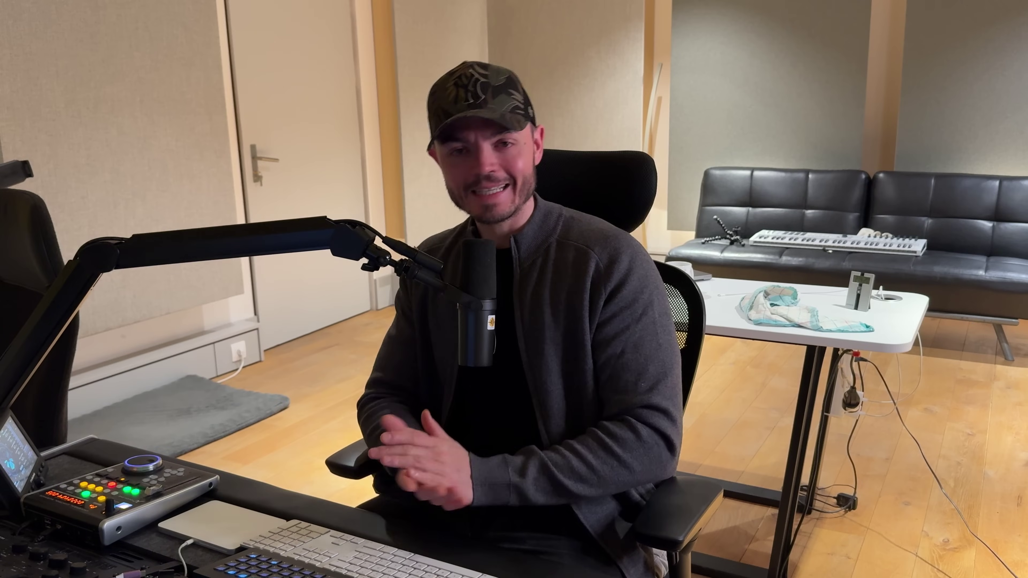